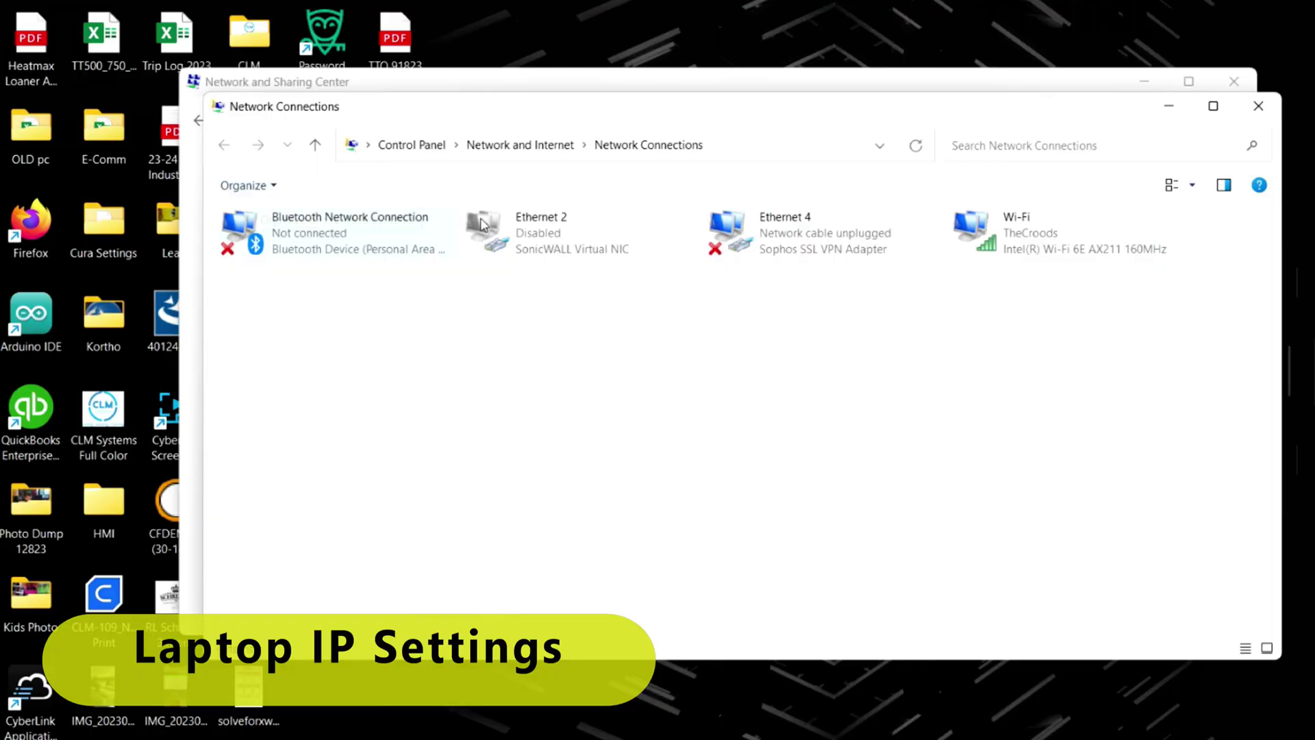
Open the Internet Protocol Version 4 (TCP/IPv4) properties of the Ethernet 2 adapter.
{"action": "left_click", "coordinate": [527, 238]}
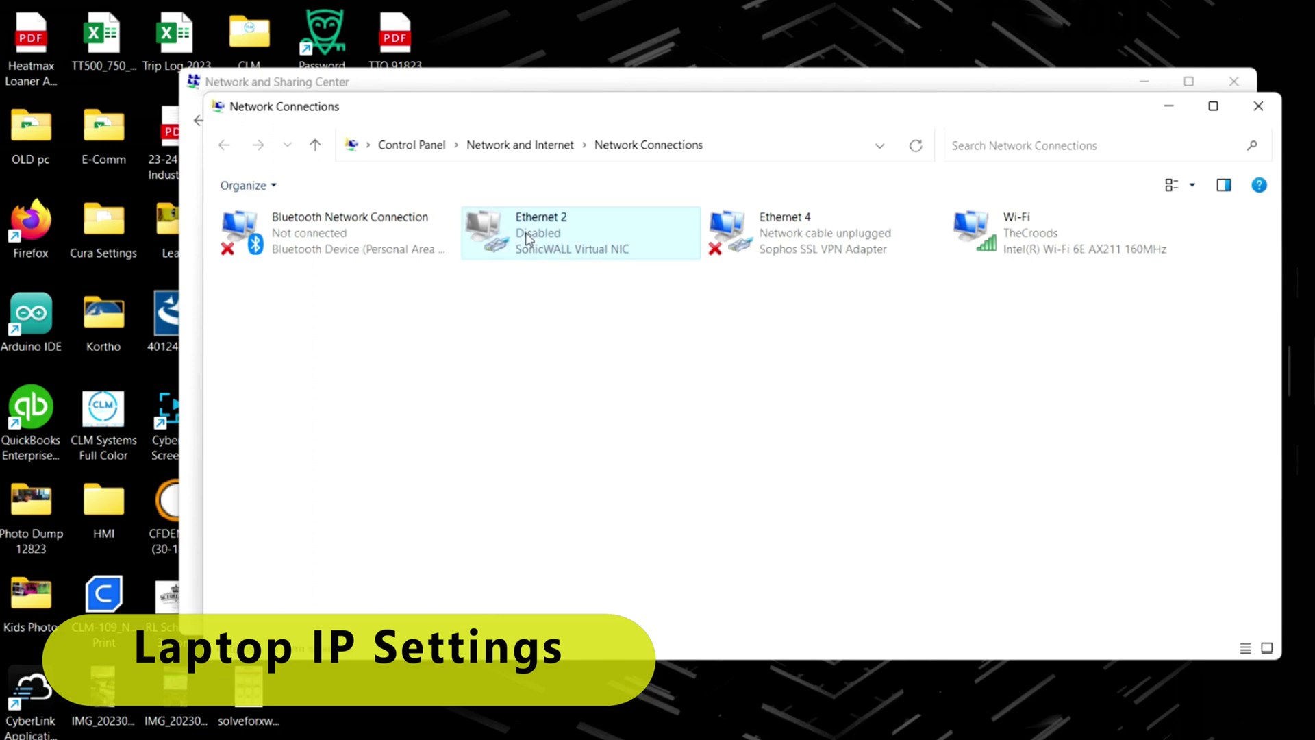
{"action": "right_click", "coordinate": [528, 238]}
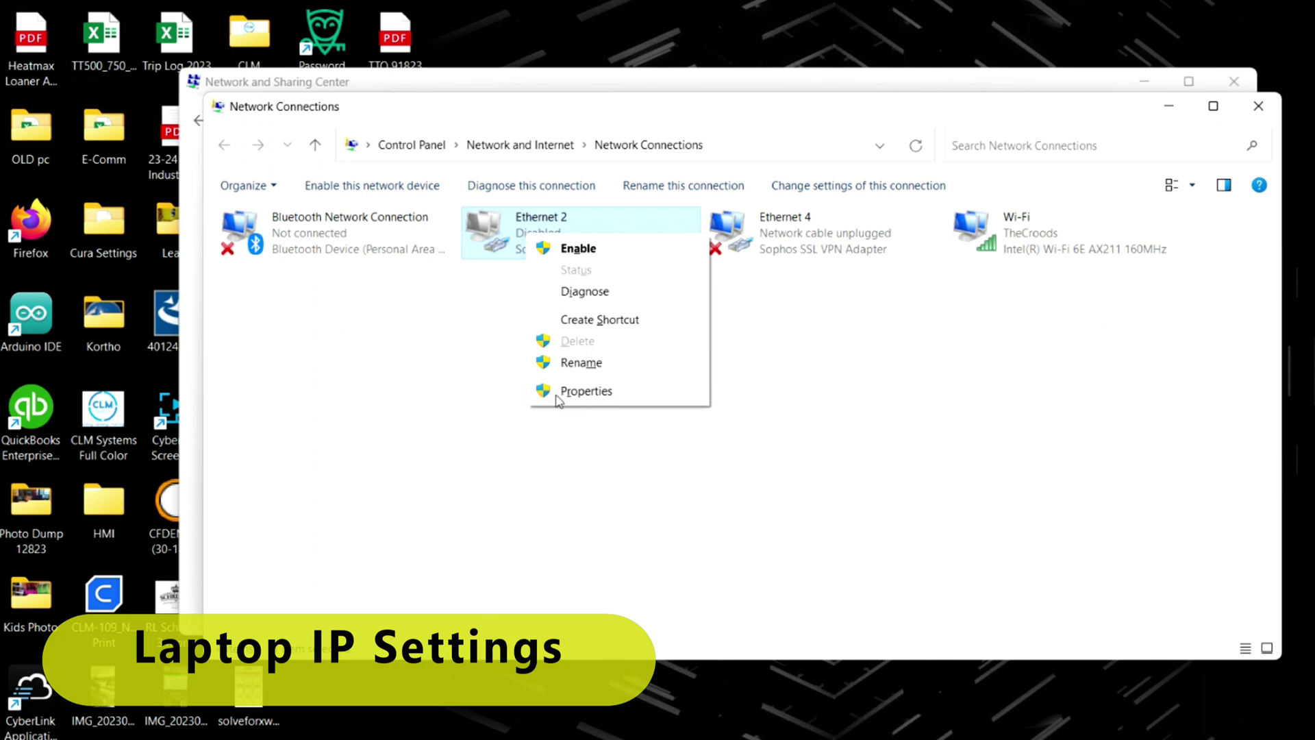
{"action": "left_click", "coordinate": [562, 392]}
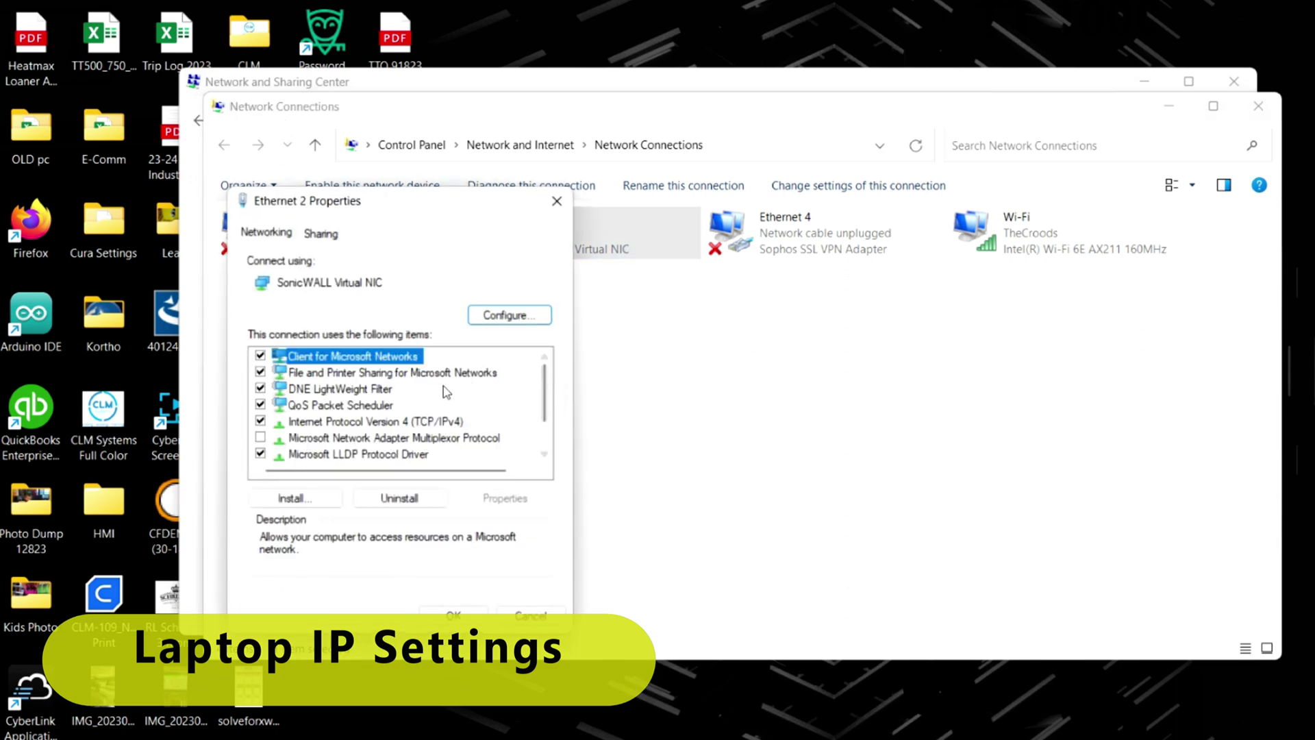
{"action": "left_click", "coordinate": [425, 423]}
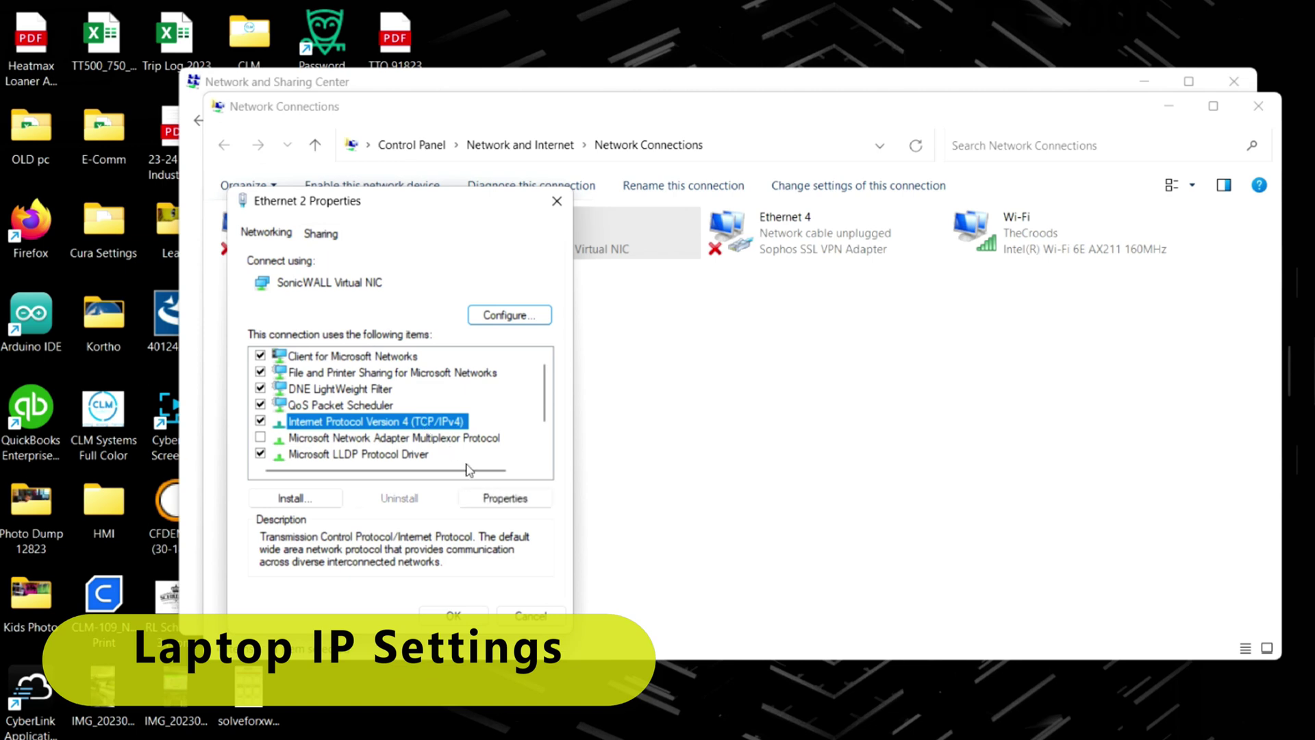
{"action": "left_click", "coordinate": [492, 500]}
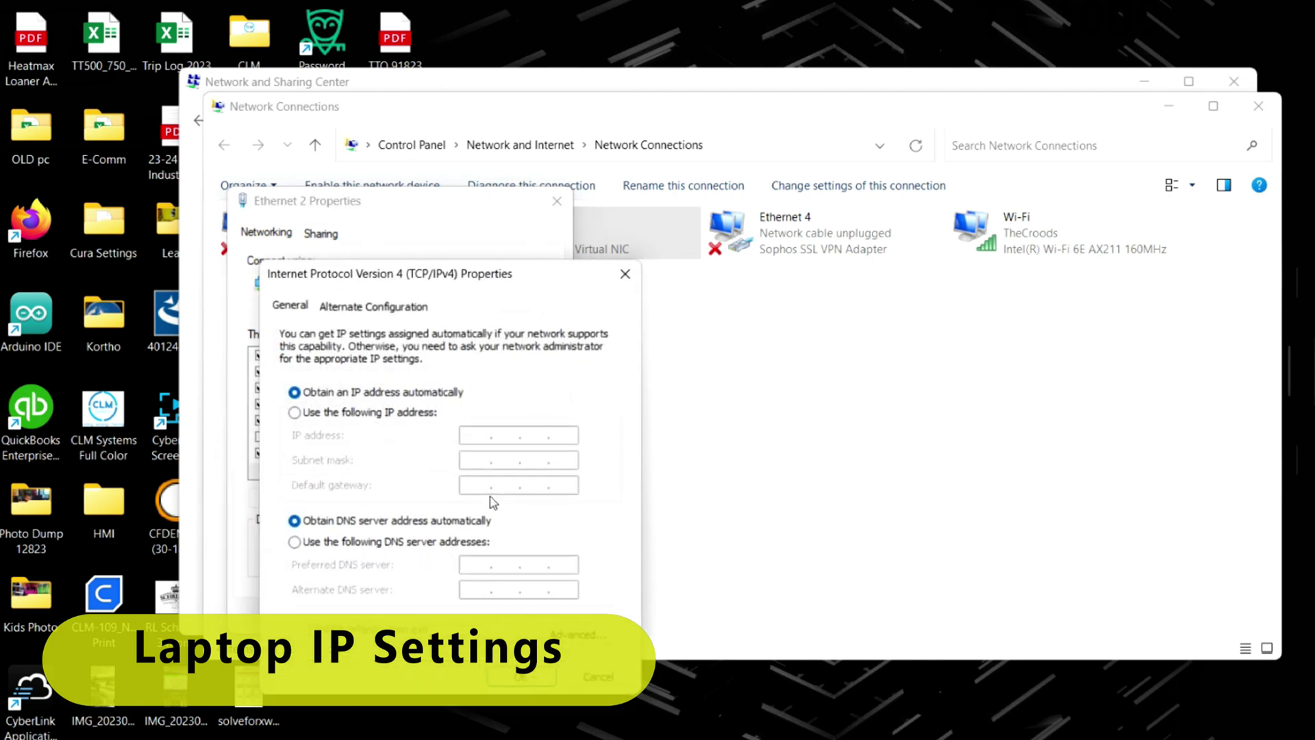
Assign the adapter the static IP address 169.254.2.2 with subnet mask 255.255.255.0 and accept the settings.
{"action": "left_click", "coordinate": [379, 414]}
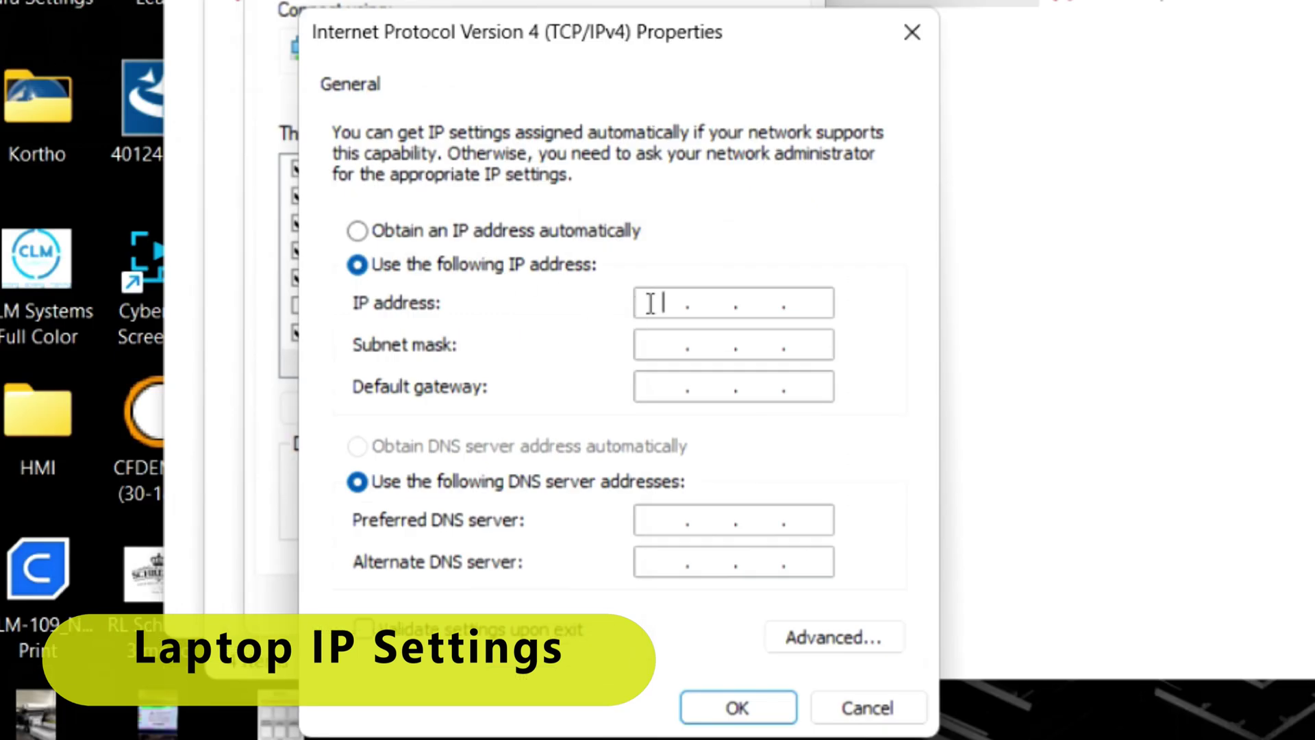
{"action": "type", "text": "169."}
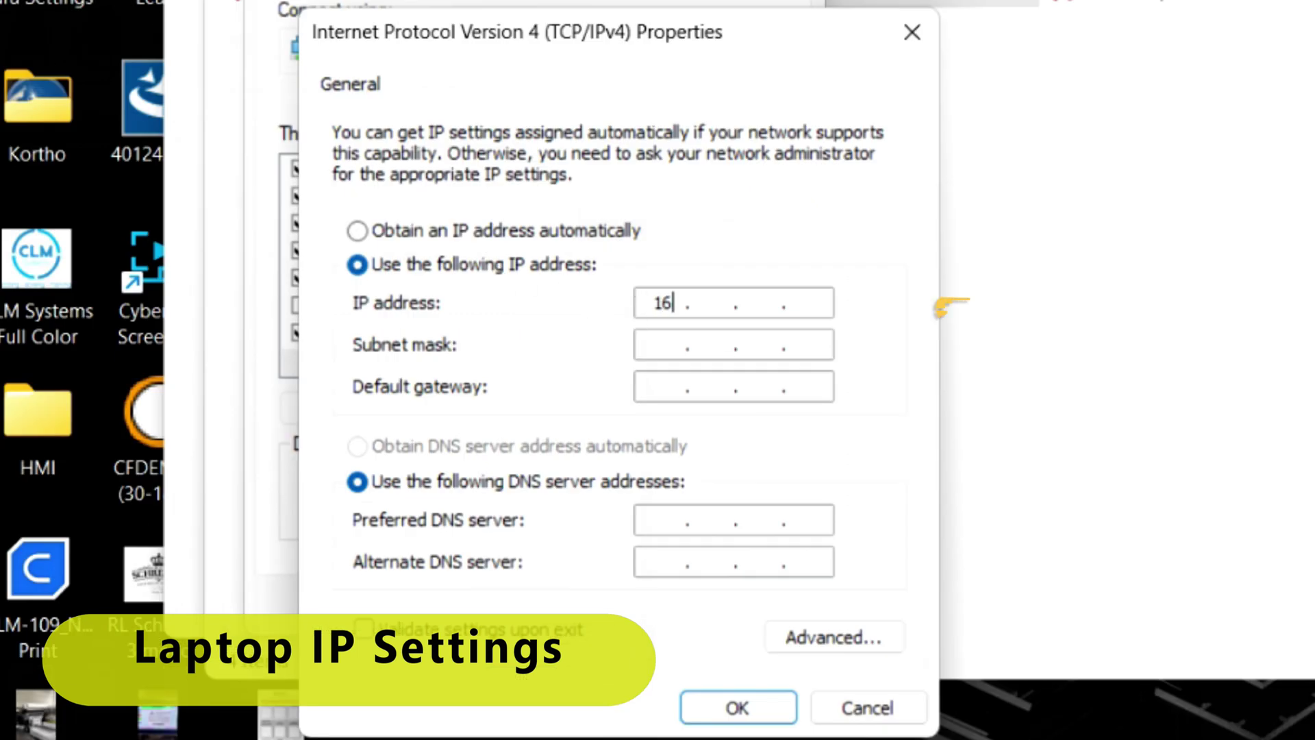
{"action": "type", "text": "254."}
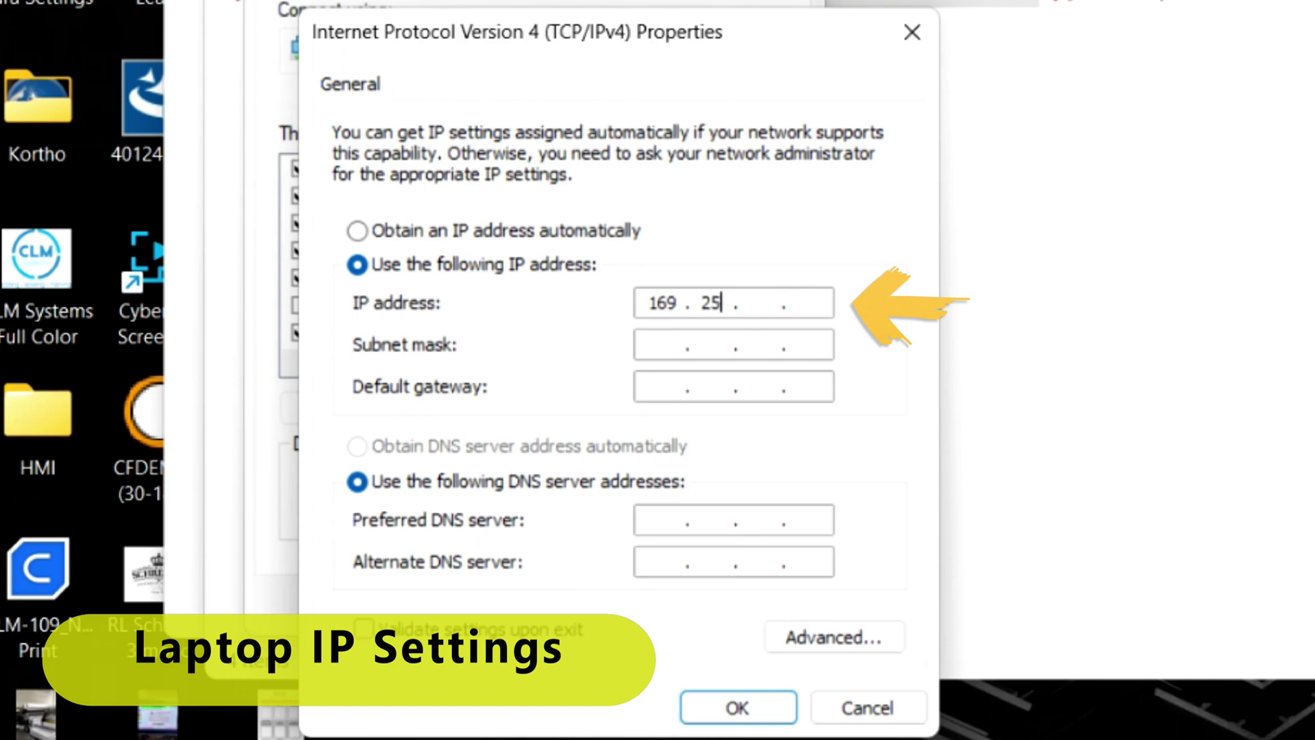
{"action": "type", "text": "2.2"}
{"action": "left_click", "coordinate": [668, 347]}
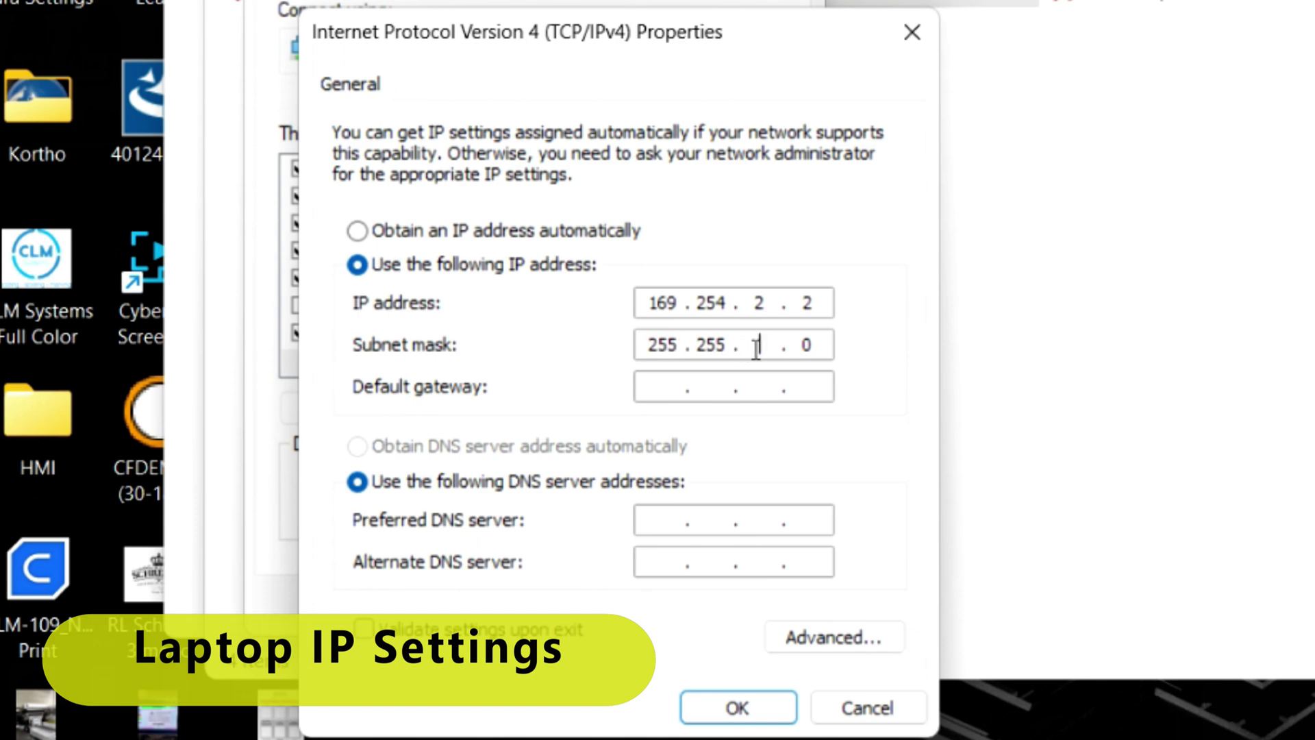
{"action": "type", "text": "255"}
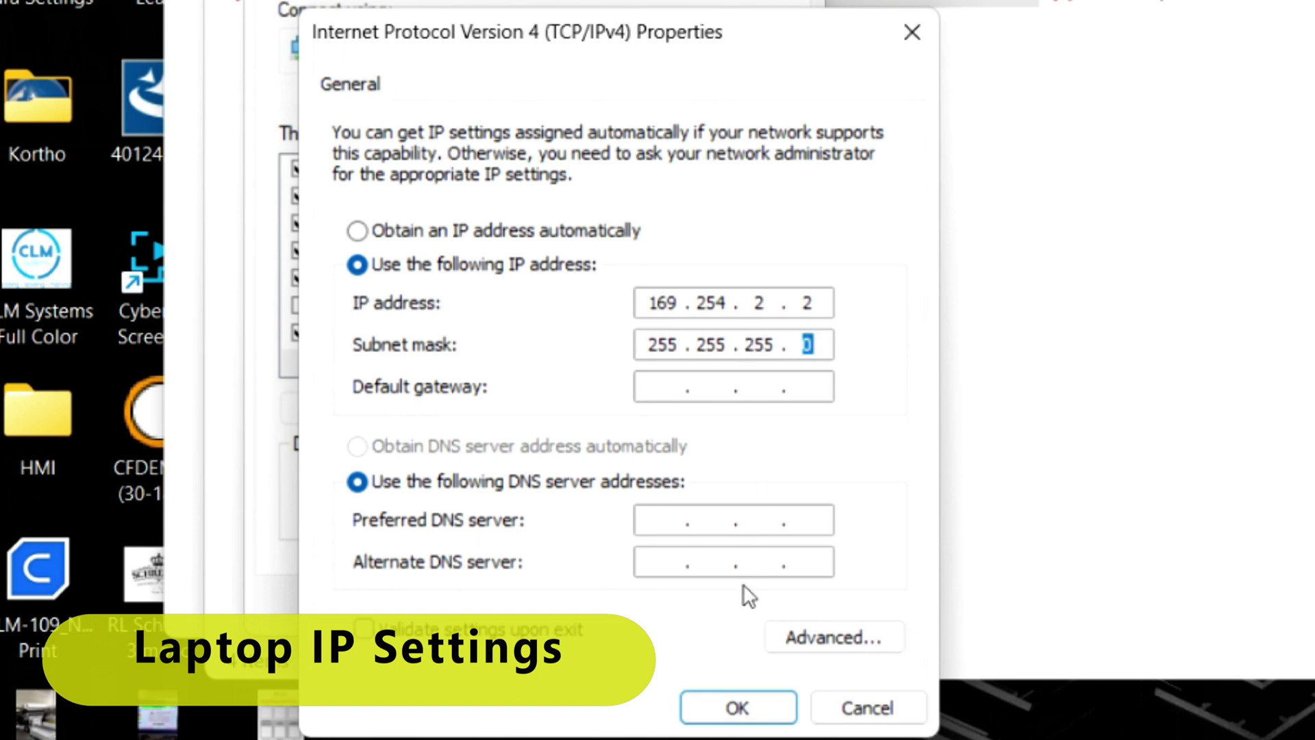
{"action": "left_click", "coordinate": [739, 707]}
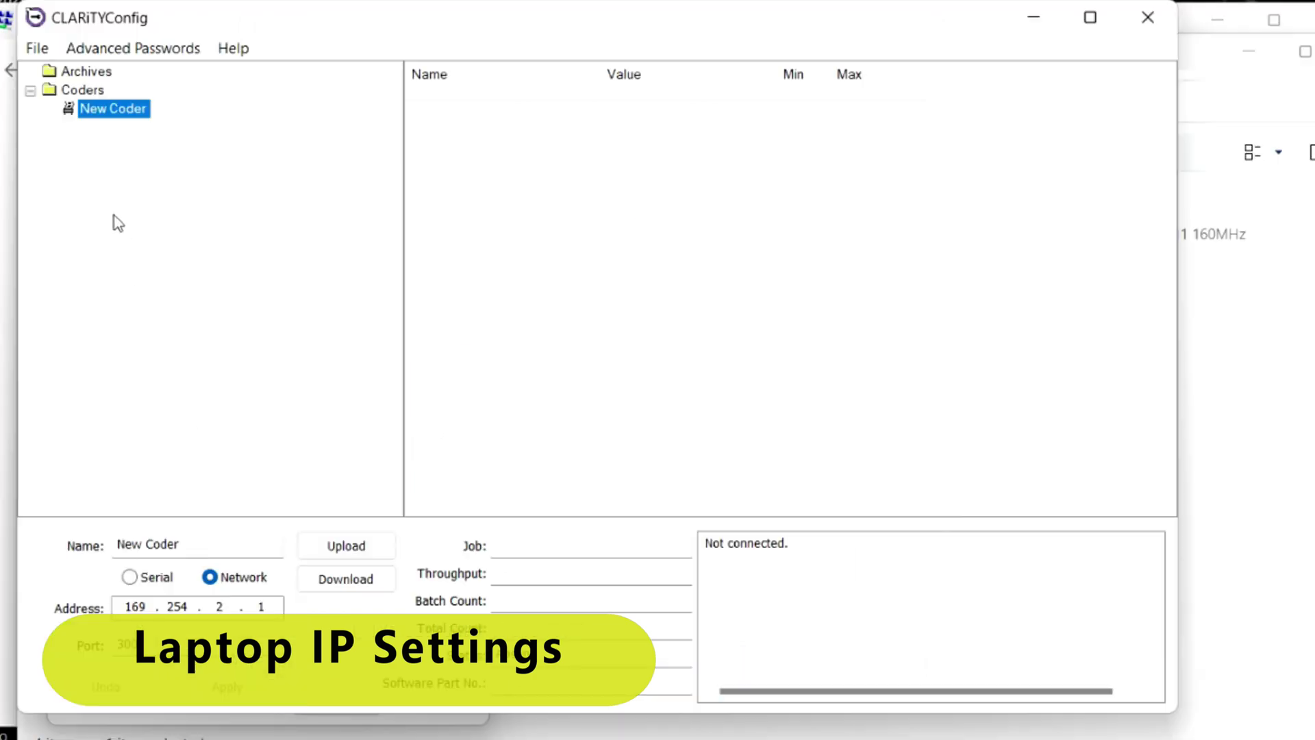
In CLARiTYConfig, disconnect the existing New Coder entry.
{"action": "right_click", "coordinate": [115, 117]}
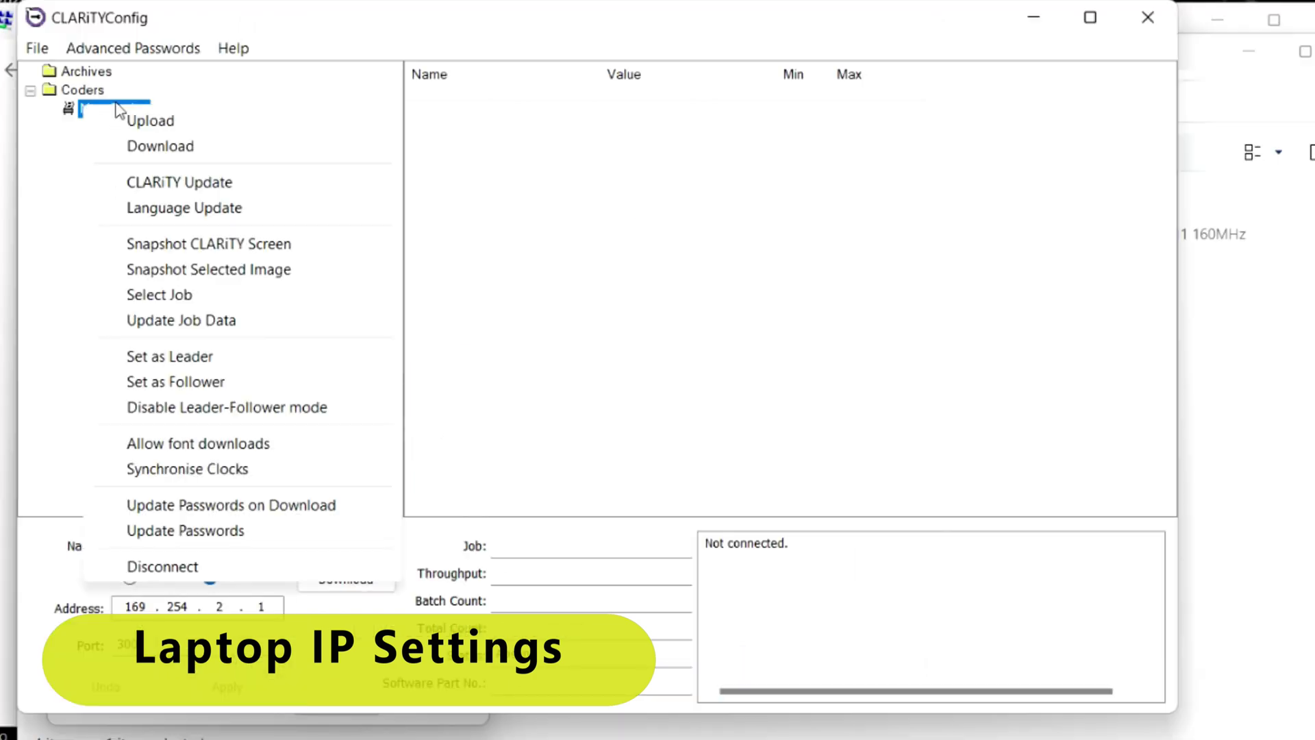
{"action": "left_click", "coordinate": [186, 573]}
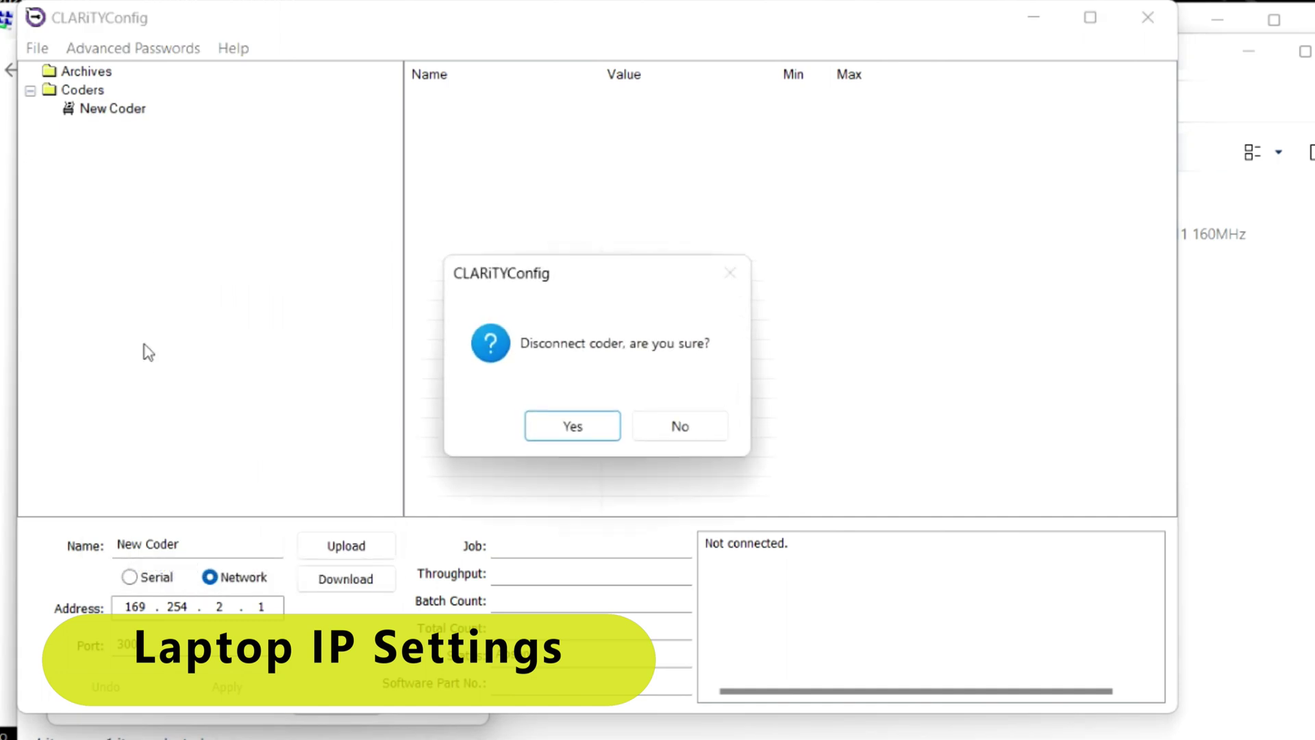
{"action": "left_click", "coordinate": [561, 430]}
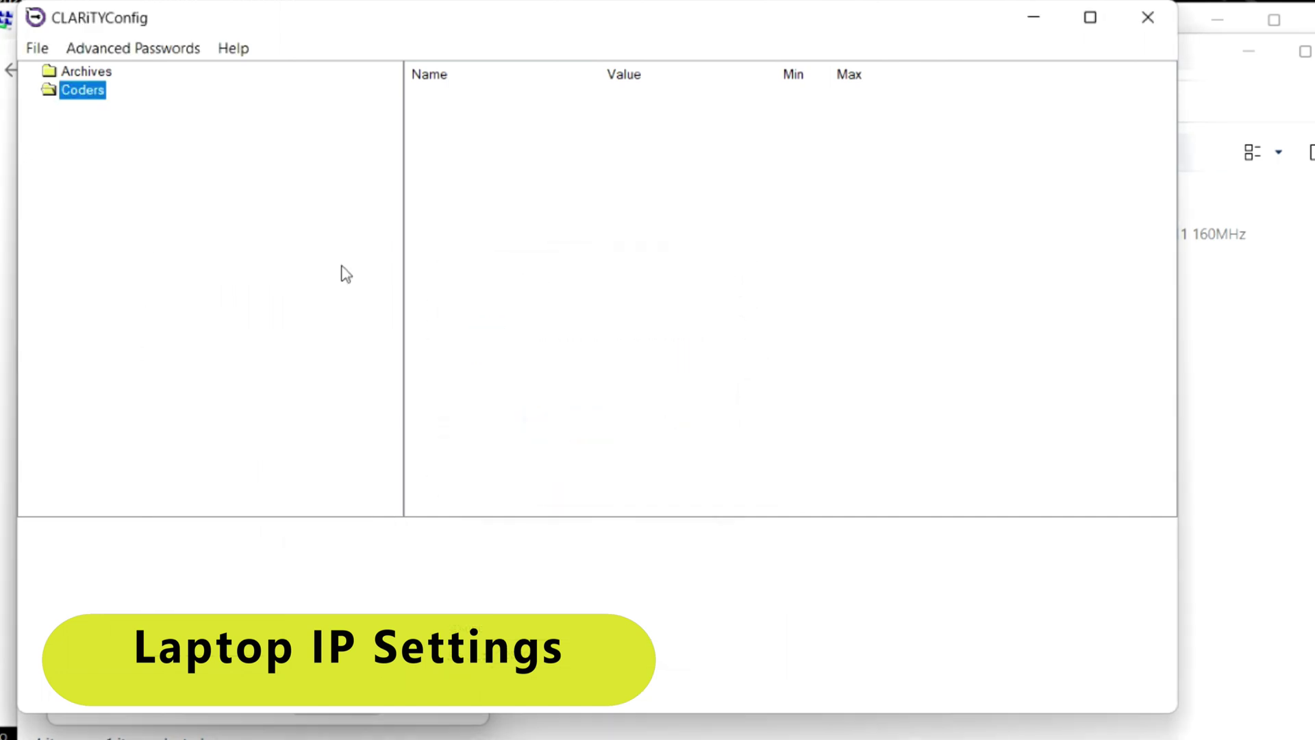
Connect a new coder using a Network connection and enter its address beginning with 169.254.
{"action": "right_click", "coordinate": [77, 95]}
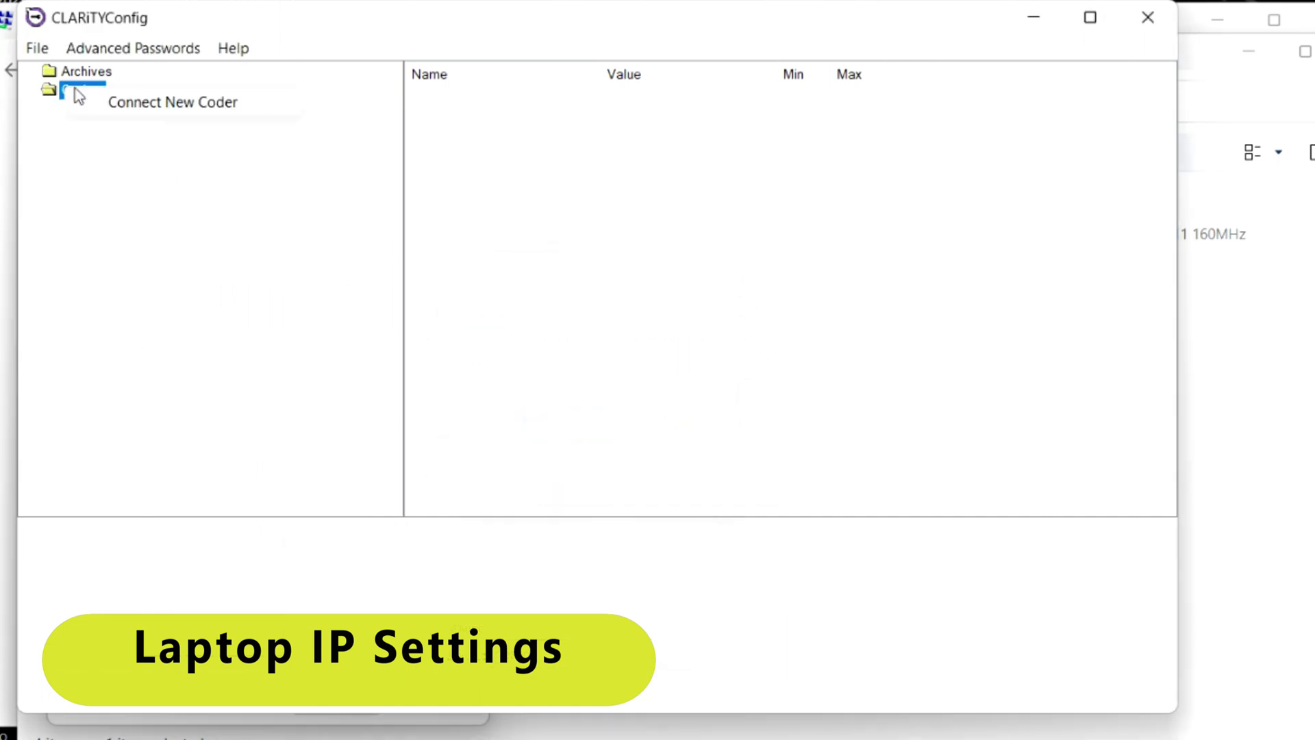
{"action": "left_click", "coordinate": [106, 100]}
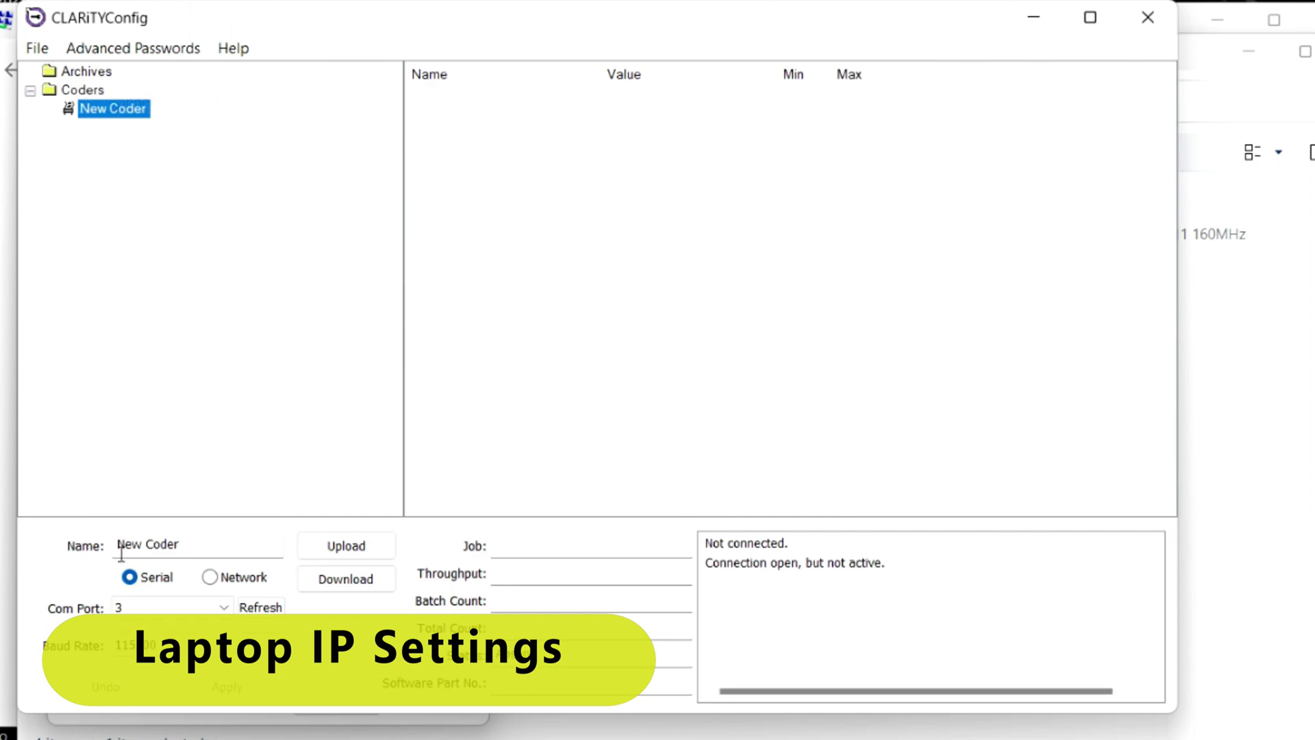
{"action": "left_click", "coordinate": [210, 579]}
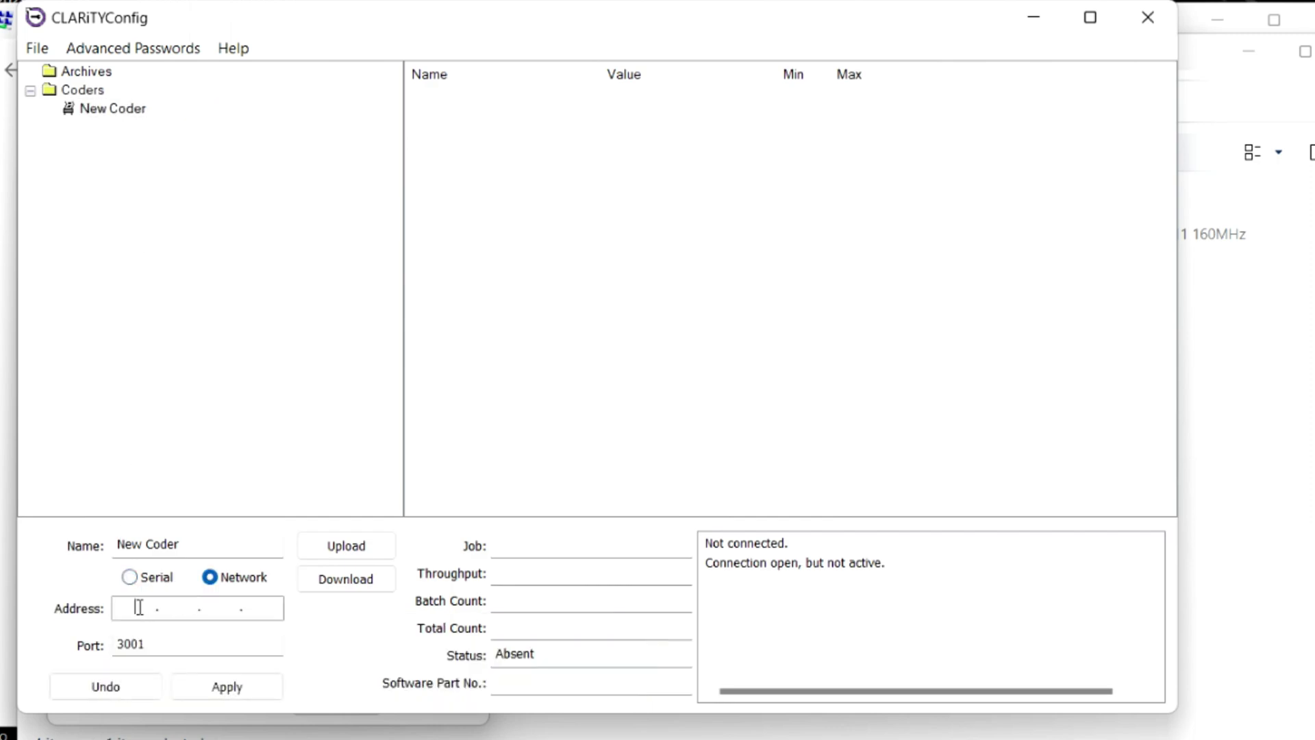
{"action": "type", "text": "169 . 254"}
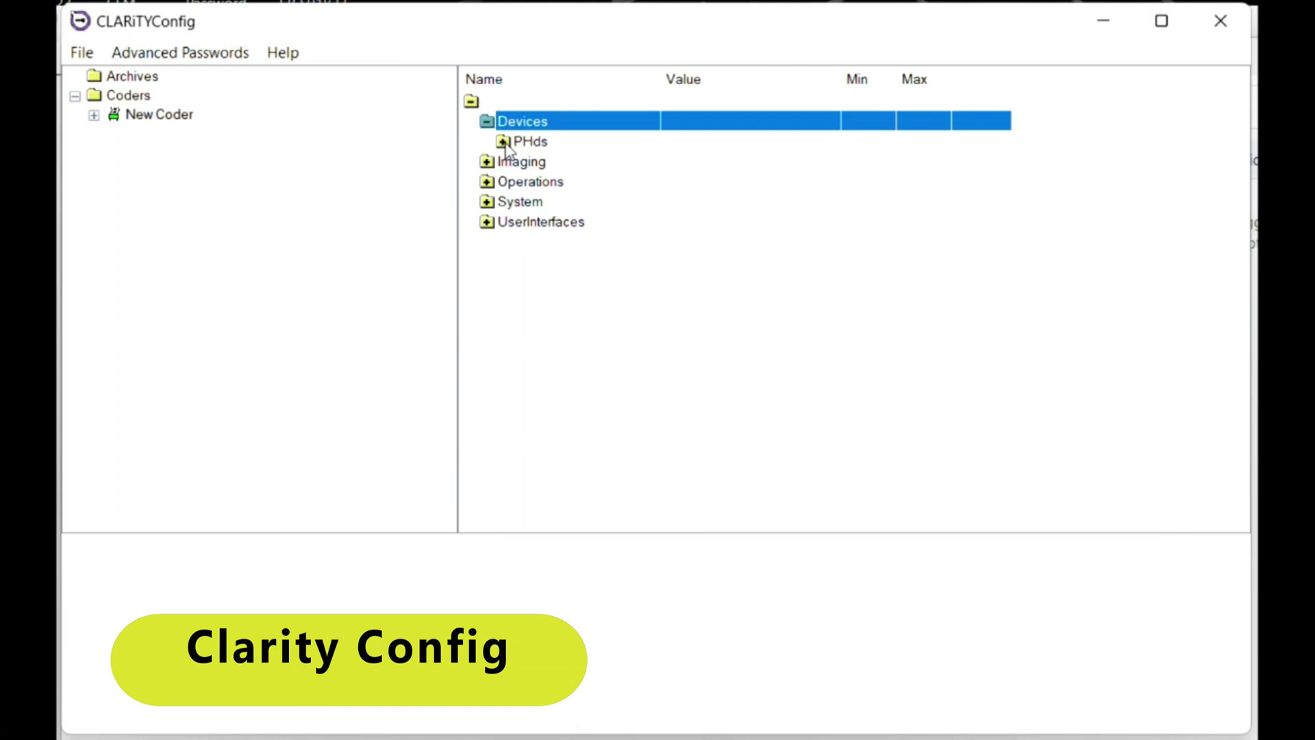
Expand PHds, 1 and PrintInformation under Devices and view the PrinterHand options.
{"action": "double_click", "coordinate": [506, 142]}
{"action": "double_click", "coordinate": [519, 162]}
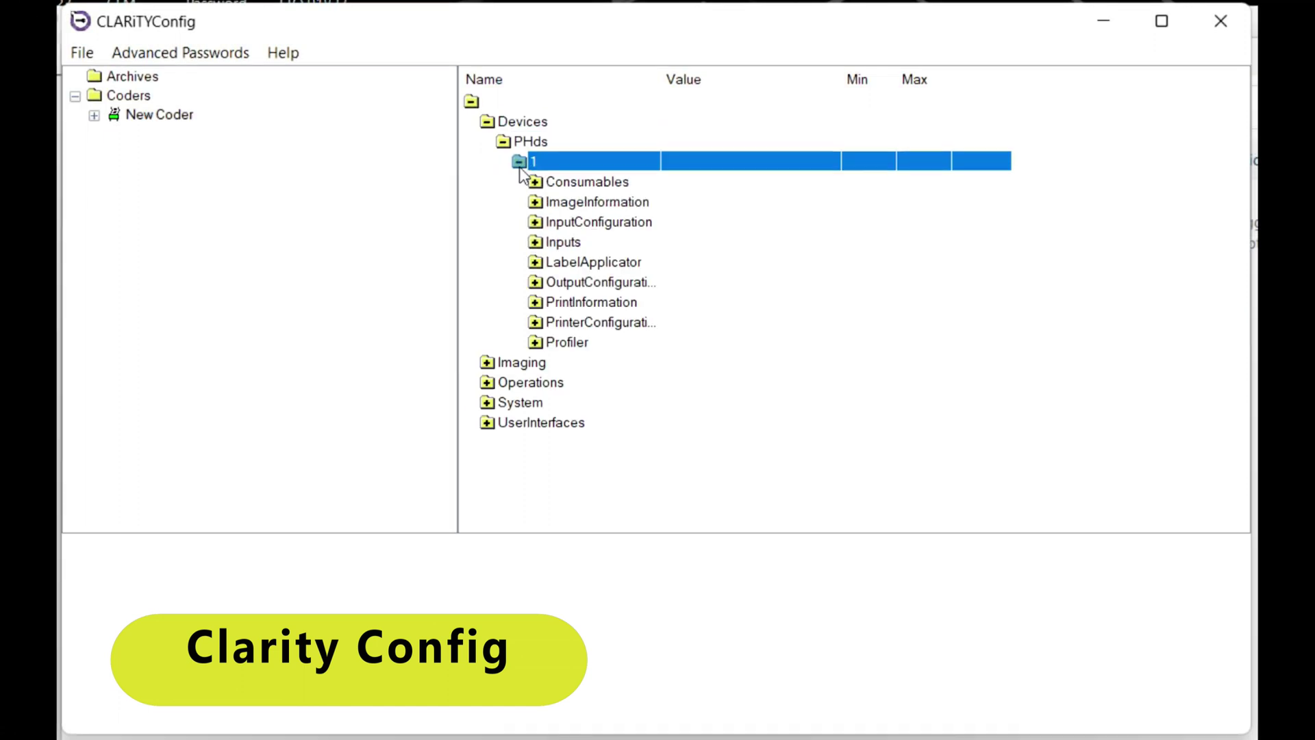
{"action": "double_click", "coordinate": [534, 304]}
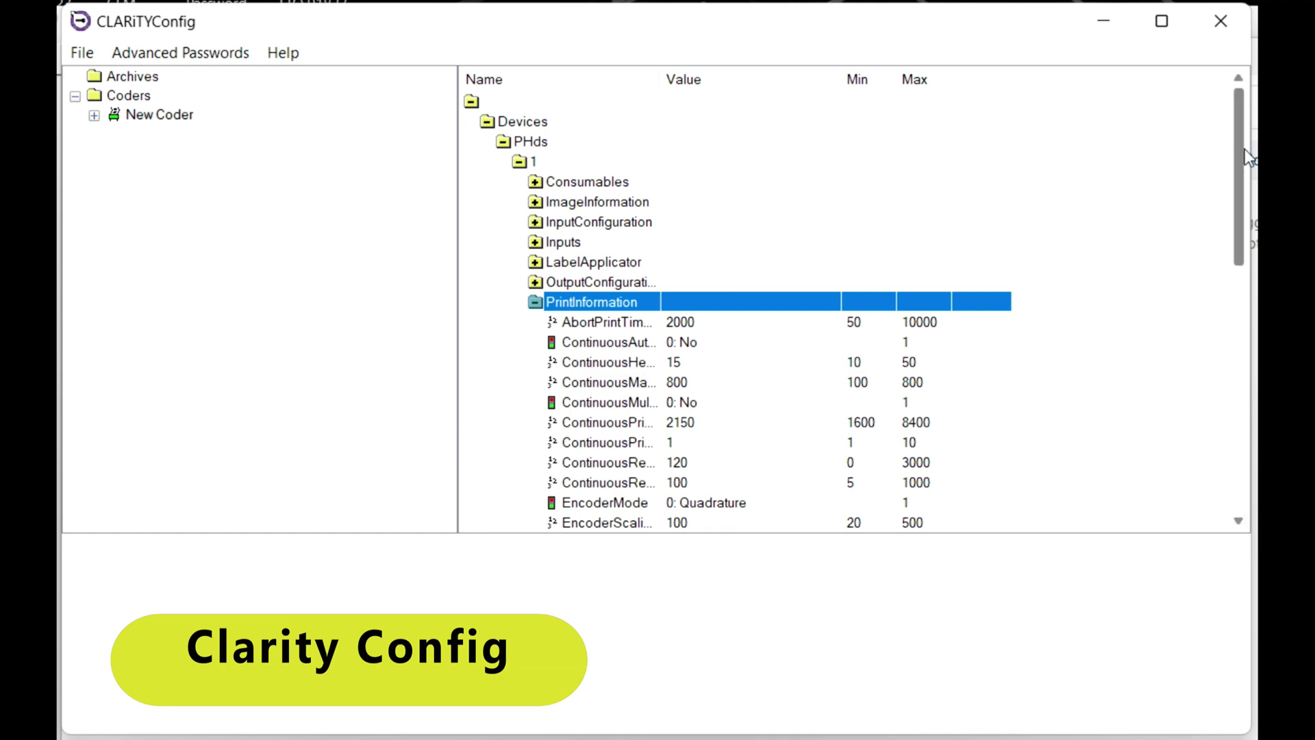
{"action": "left_click_drag", "start_coordinate": [1243, 149], "coordinate": [1219, 294]}
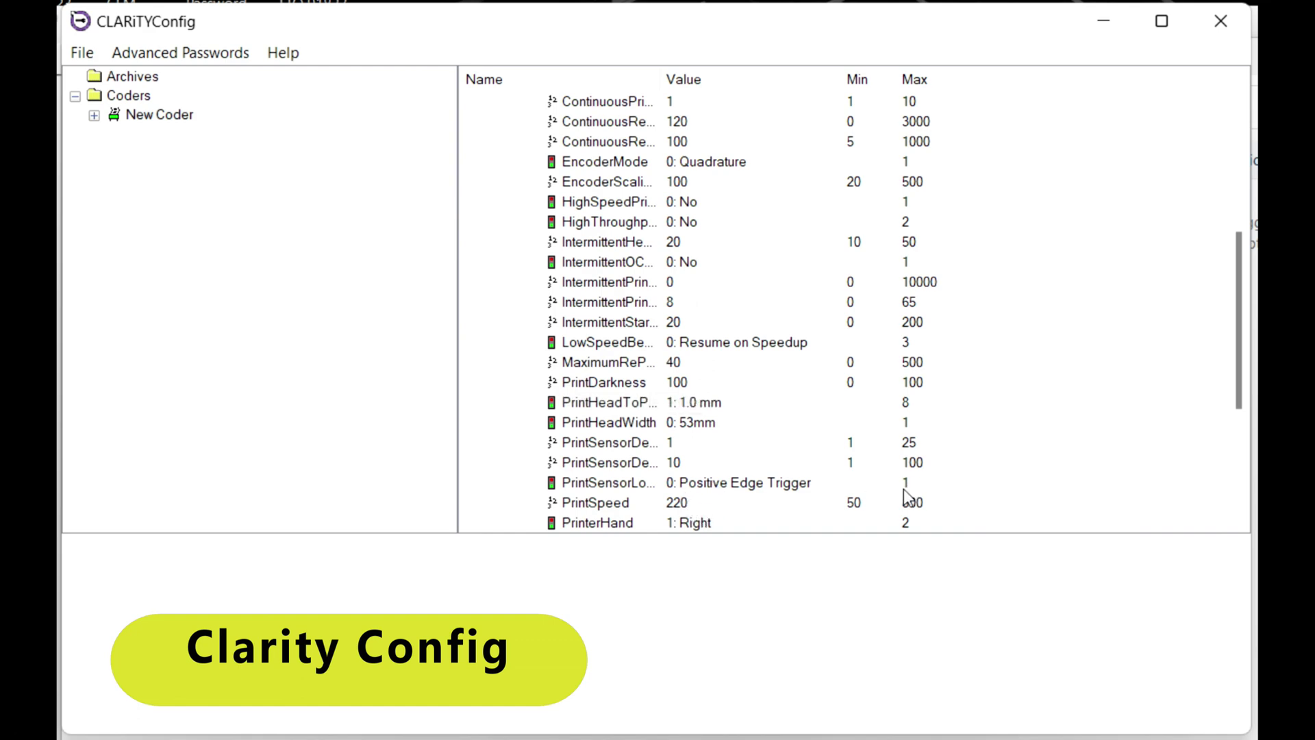
{"action": "left_click", "coordinate": [737, 524]}
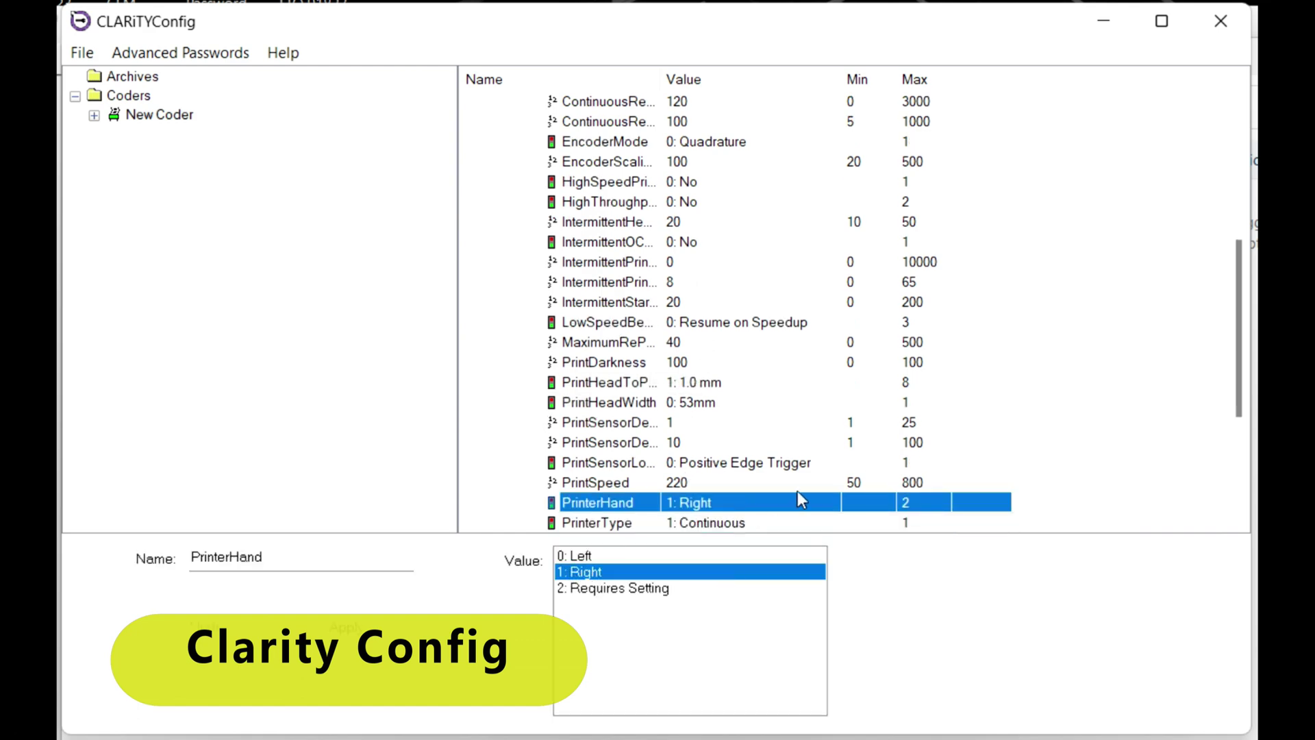
Set PrinterType to 0: Intermittent, apply it, and download the changed configuration to New Coder.
{"action": "left_click", "coordinate": [715, 529]}
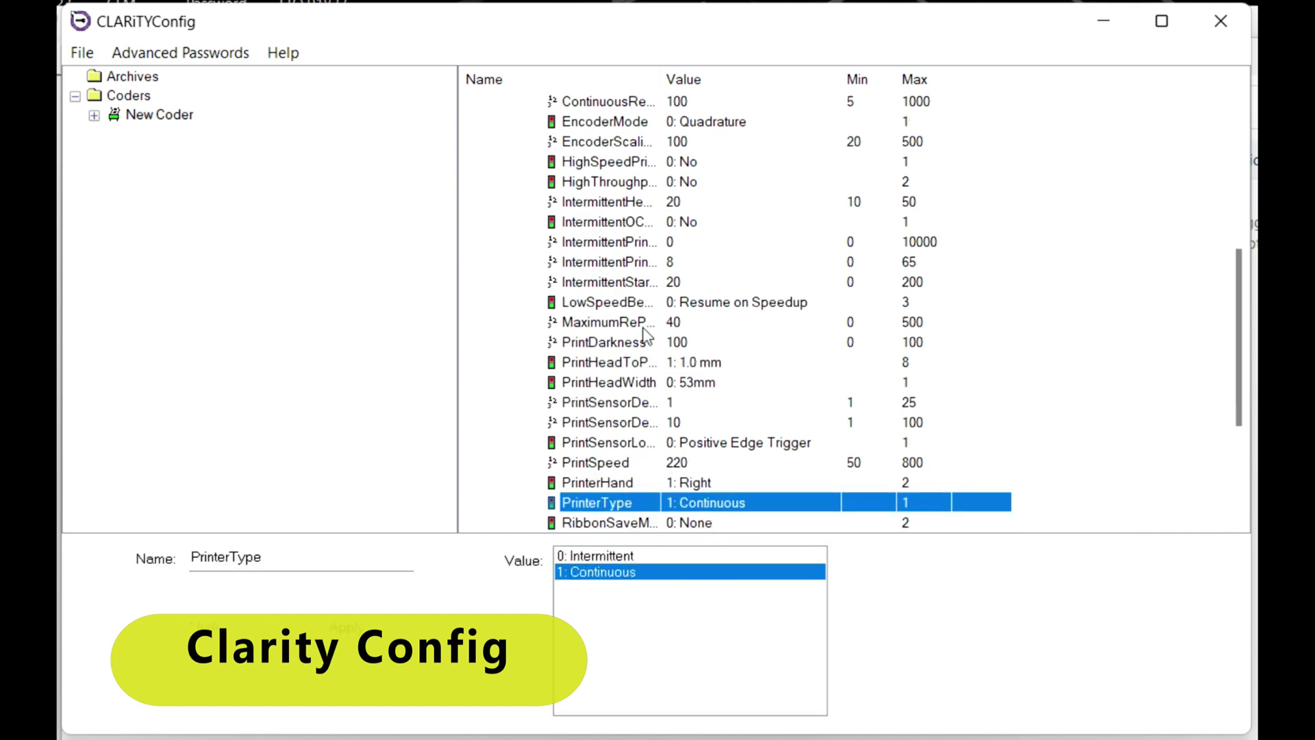
{"action": "left_click", "coordinate": [604, 557]}
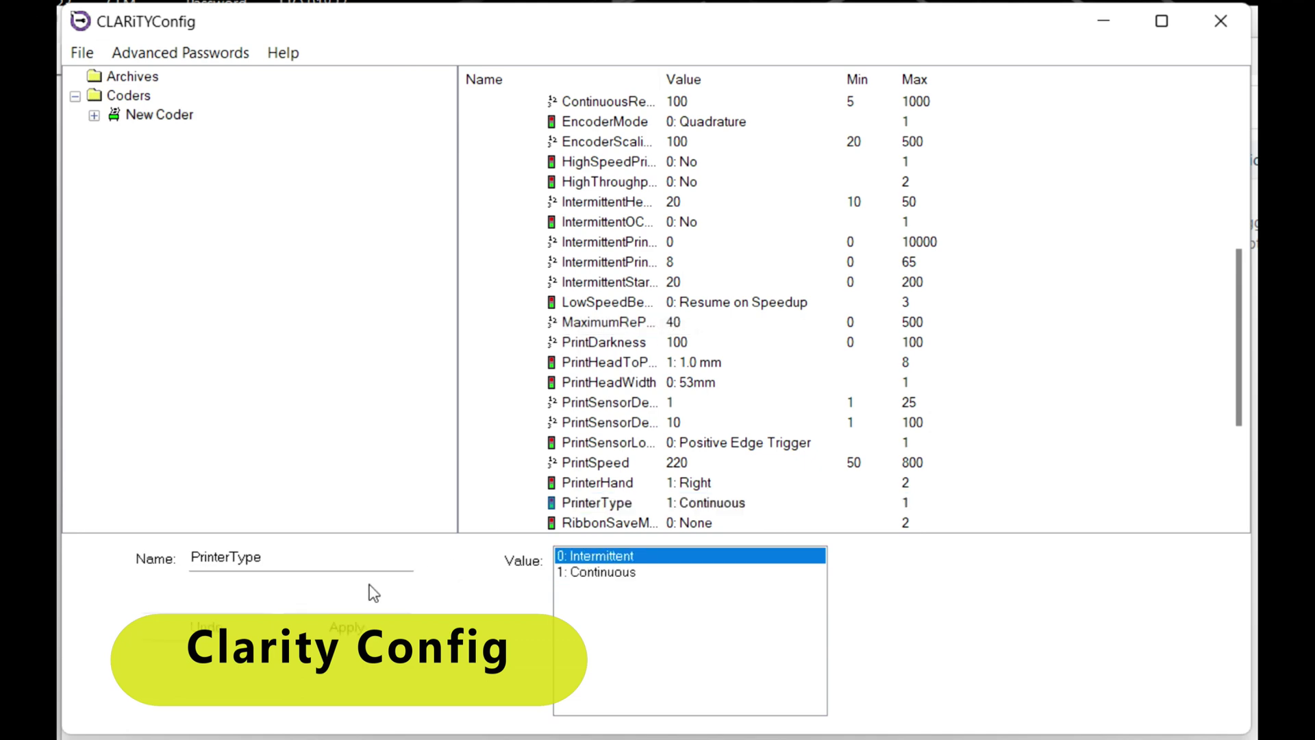
{"action": "left_click", "coordinate": [350, 631]}
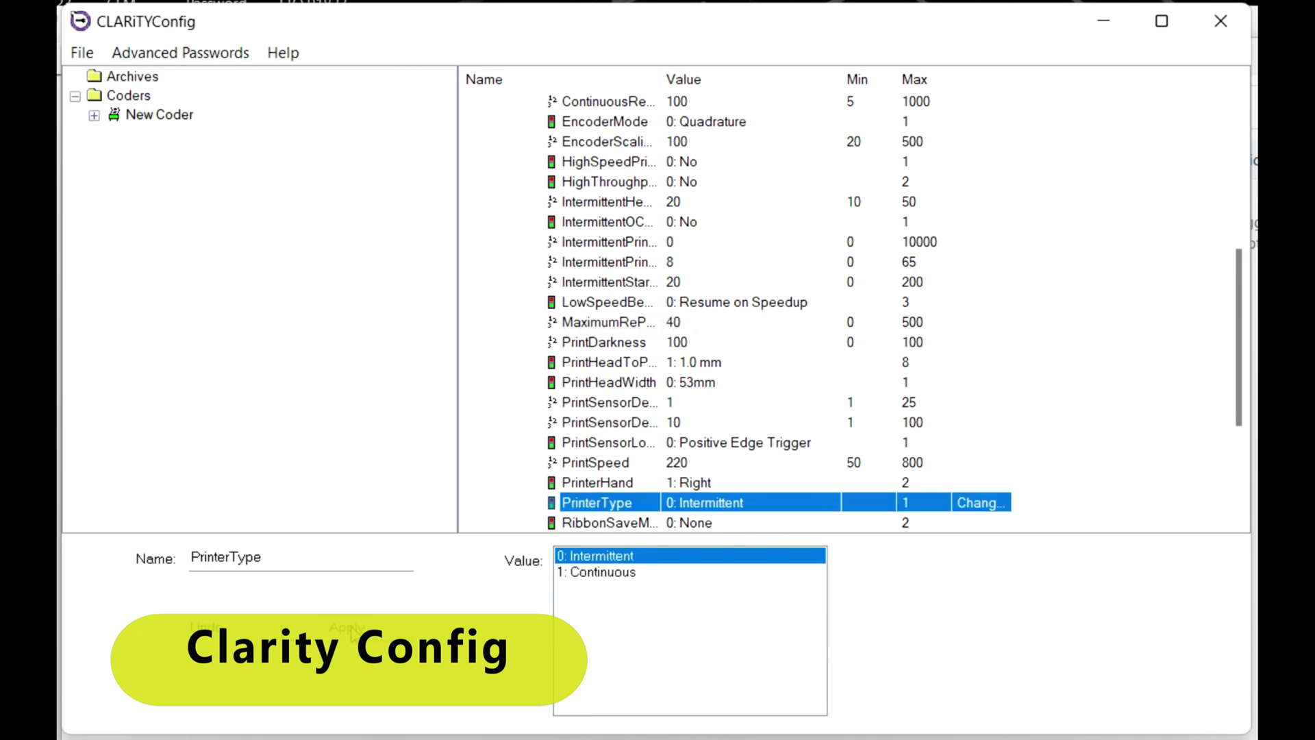
{"action": "left_click", "coordinate": [163, 118]}
{"action": "left_click", "coordinate": [387, 598]}
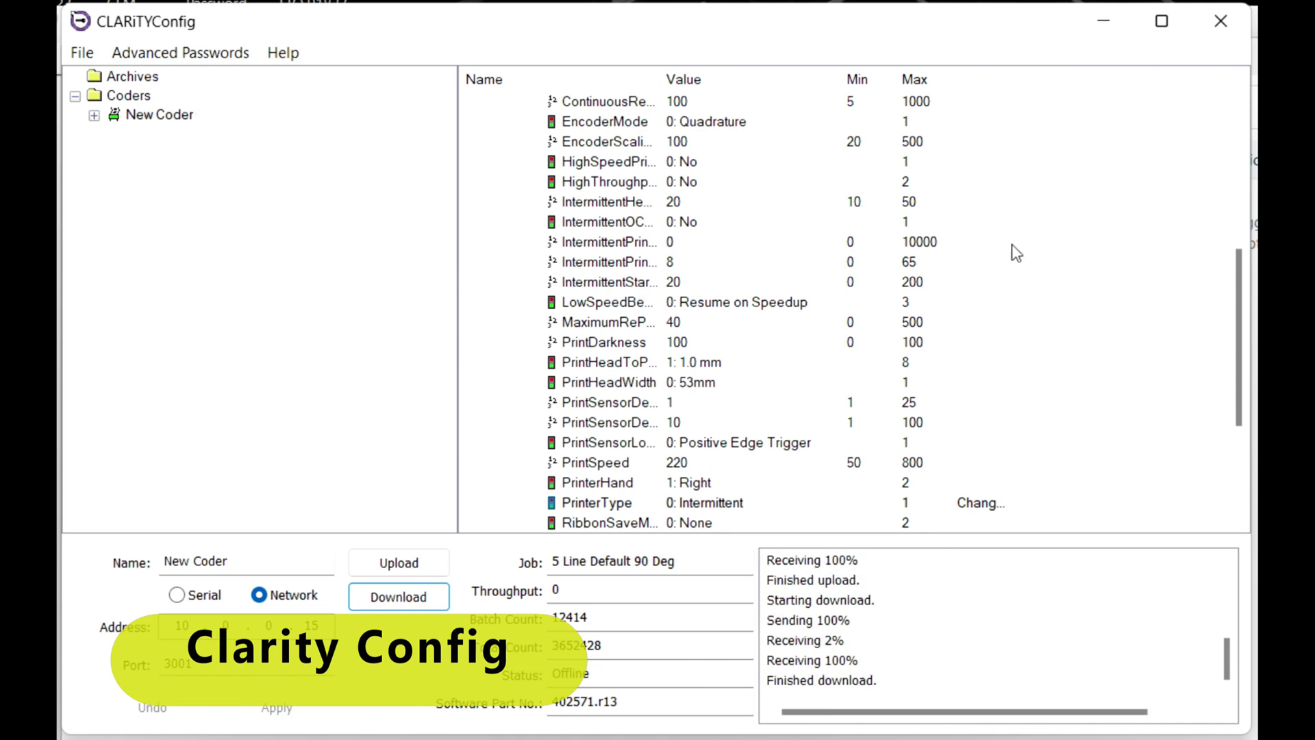
Review the Imaging parameters, including the Start Of Day setting, and collapse the group again.
{"action": "left_click_drag", "start_coordinate": [1227, 278], "coordinate": [1229, 389]}
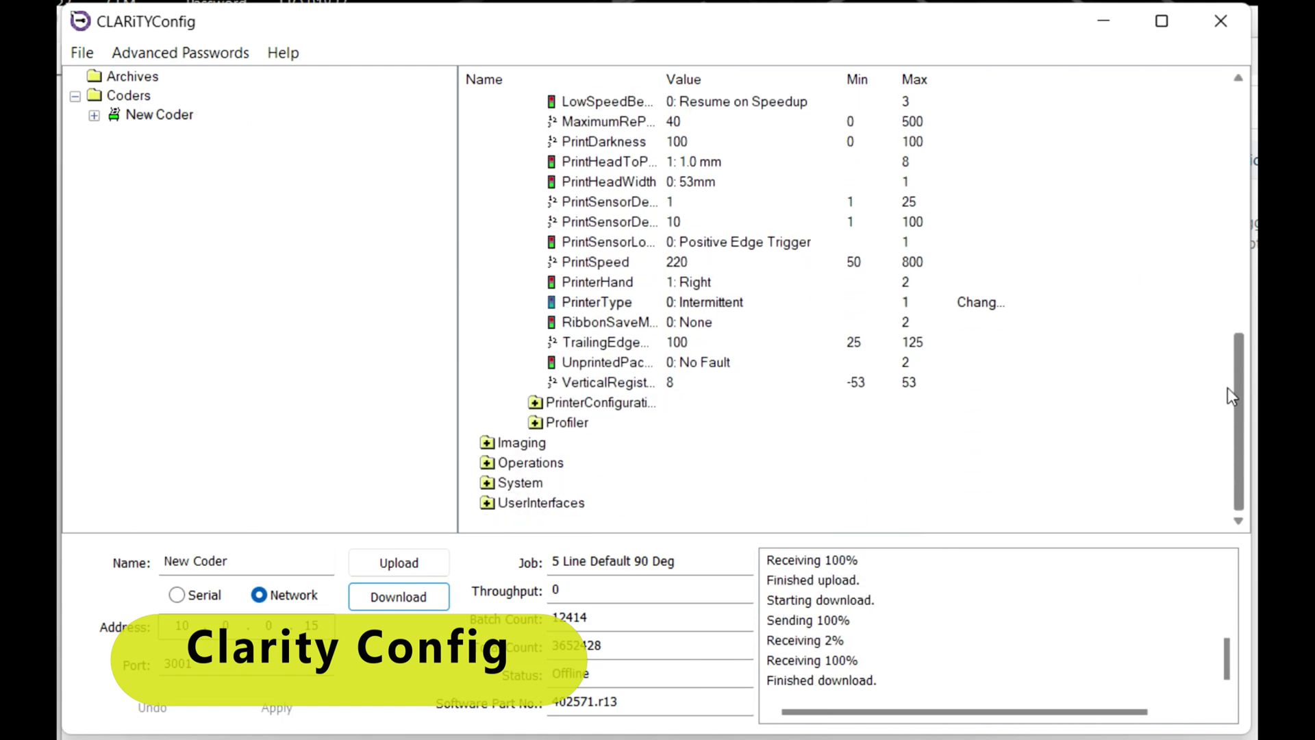
{"action": "left_click", "coordinate": [487, 444]}
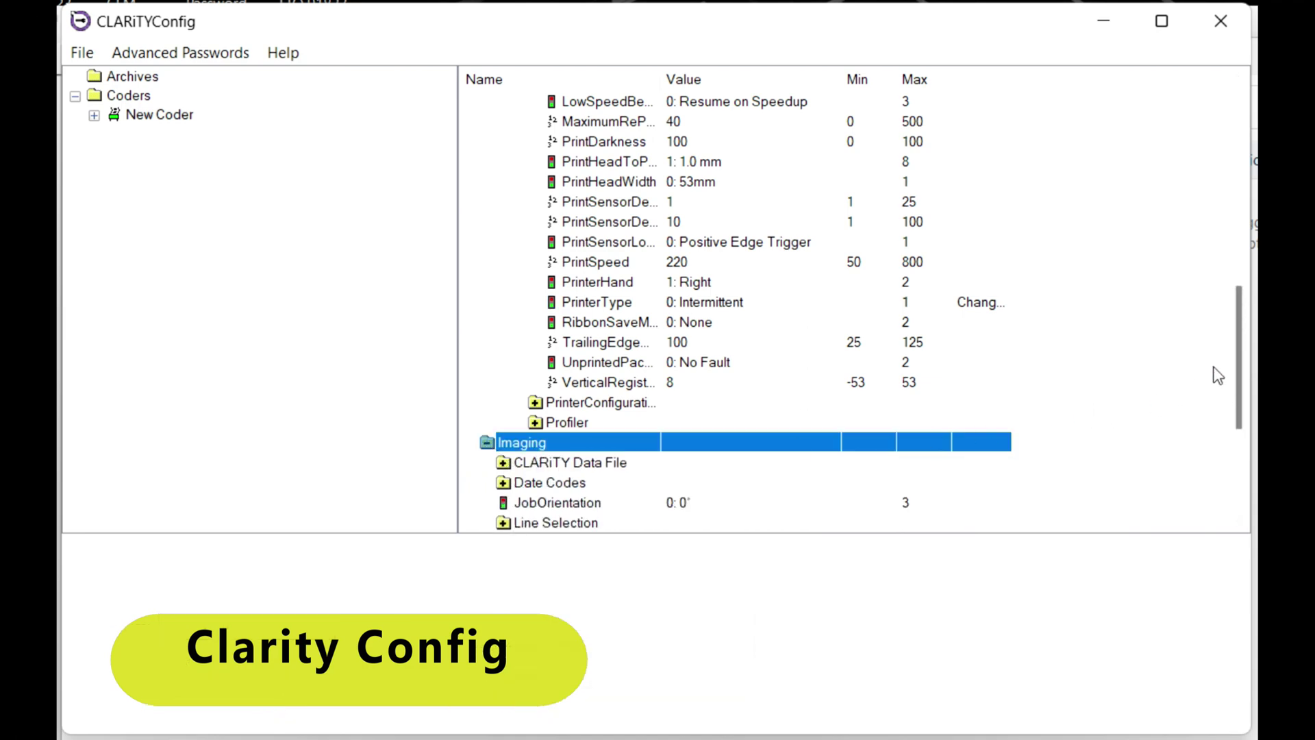
{"action": "left_click_drag", "start_coordinate": [1244, 337], "coordinate": [1244, 416]}
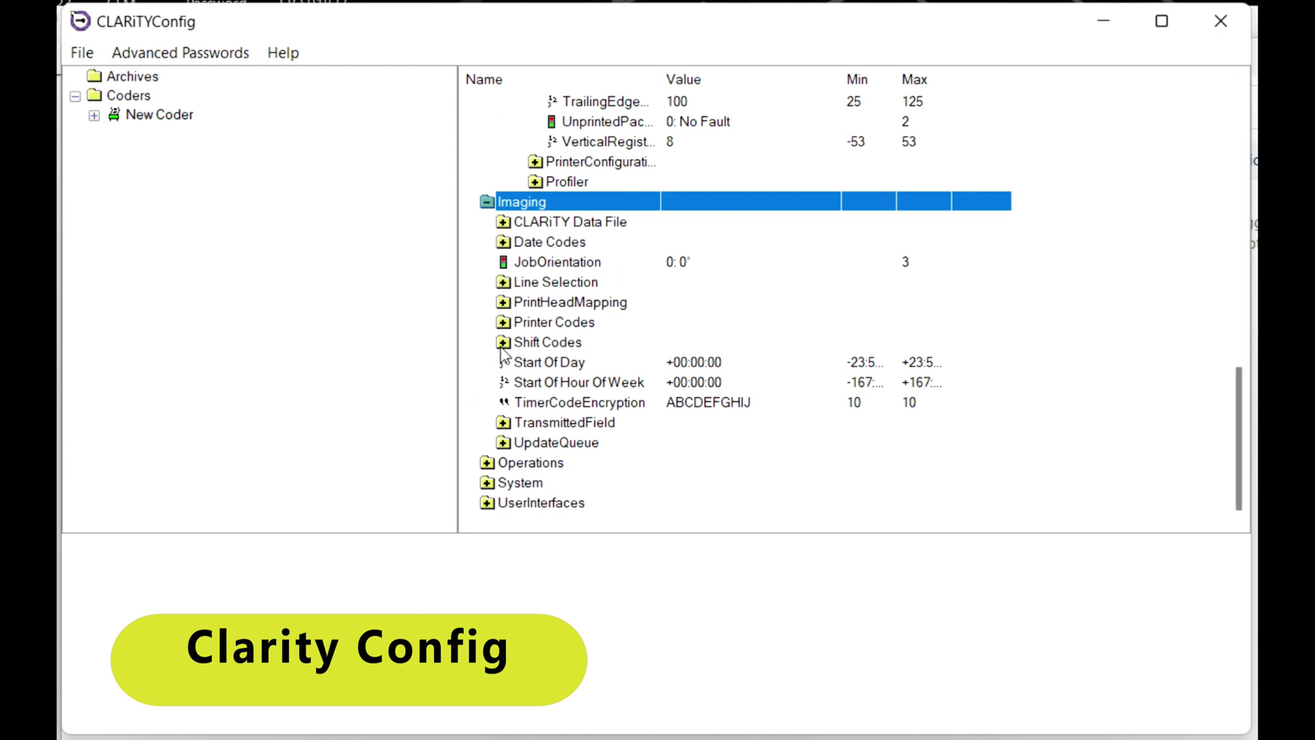
{"action": "left_click", "coordinate": [544, 370]}
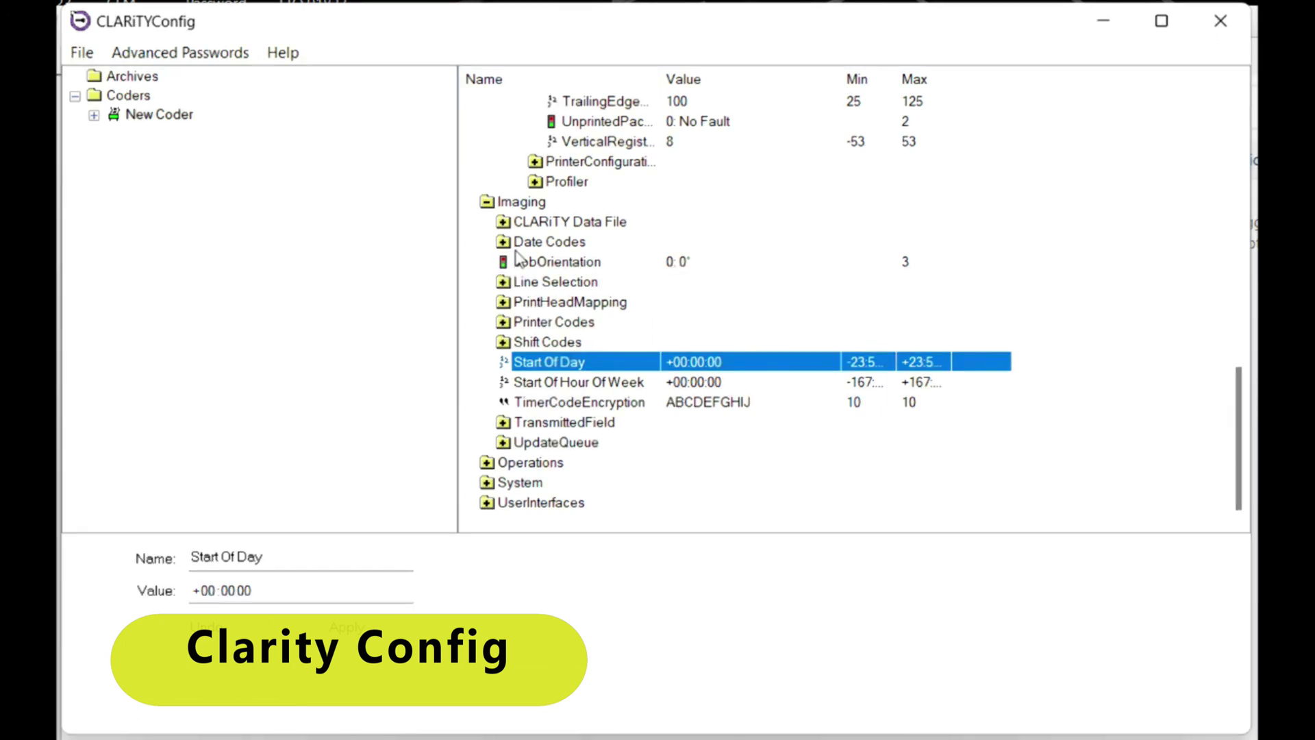
{"action": "left_click", "coordinate": [487, 203]}
Review the Operations group, including the PerformMotorCalibration command, and collapse it again.
{"action": "left_click", "coordinate": [487, 463]}
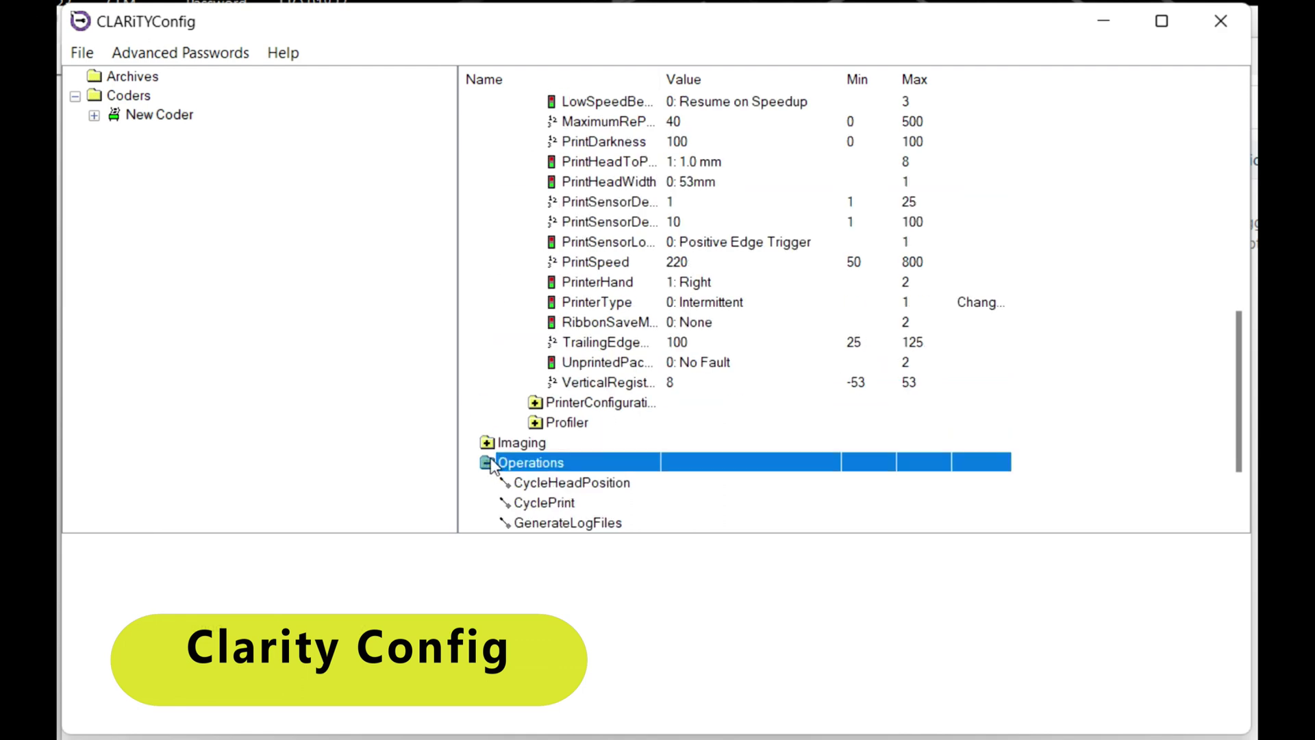
{"action": "scroll", "coordinate": [541, 425], "scroll_direction": "down", "scroll_amount": 2}
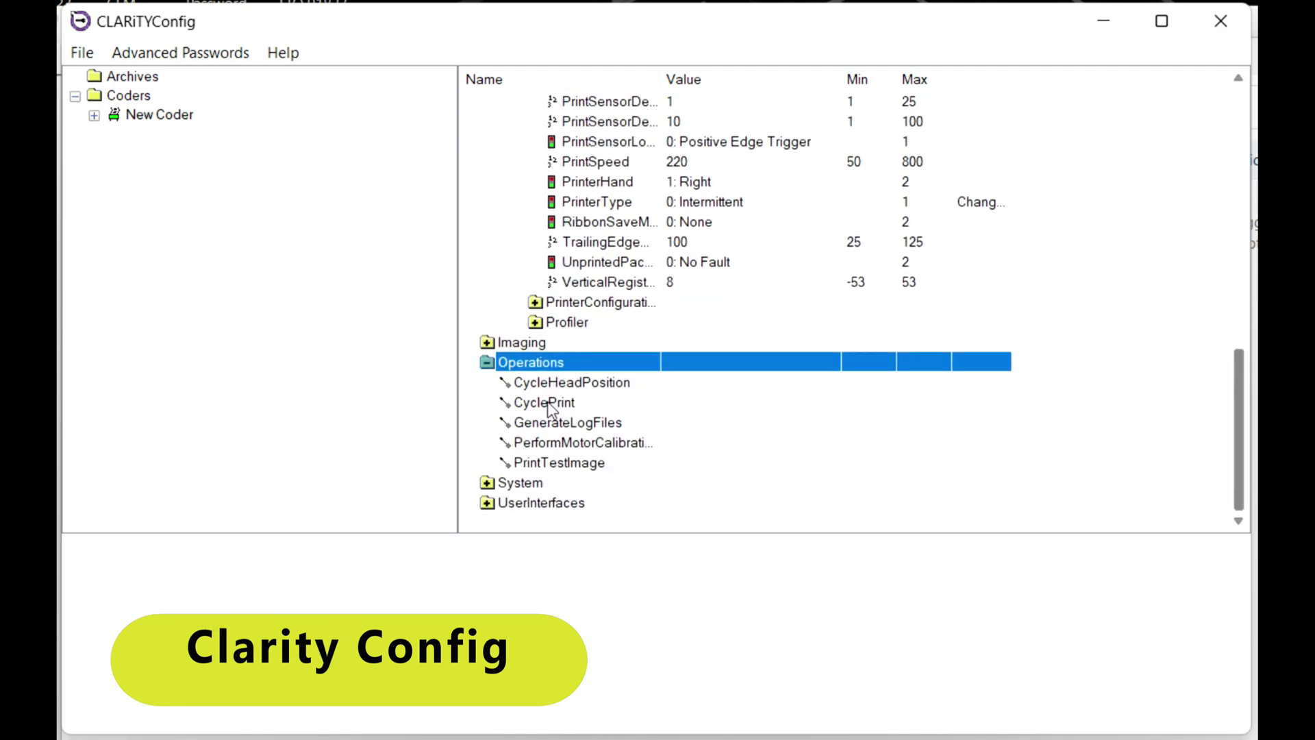
{"action": "left_click", "coordinate": [561, 444]}
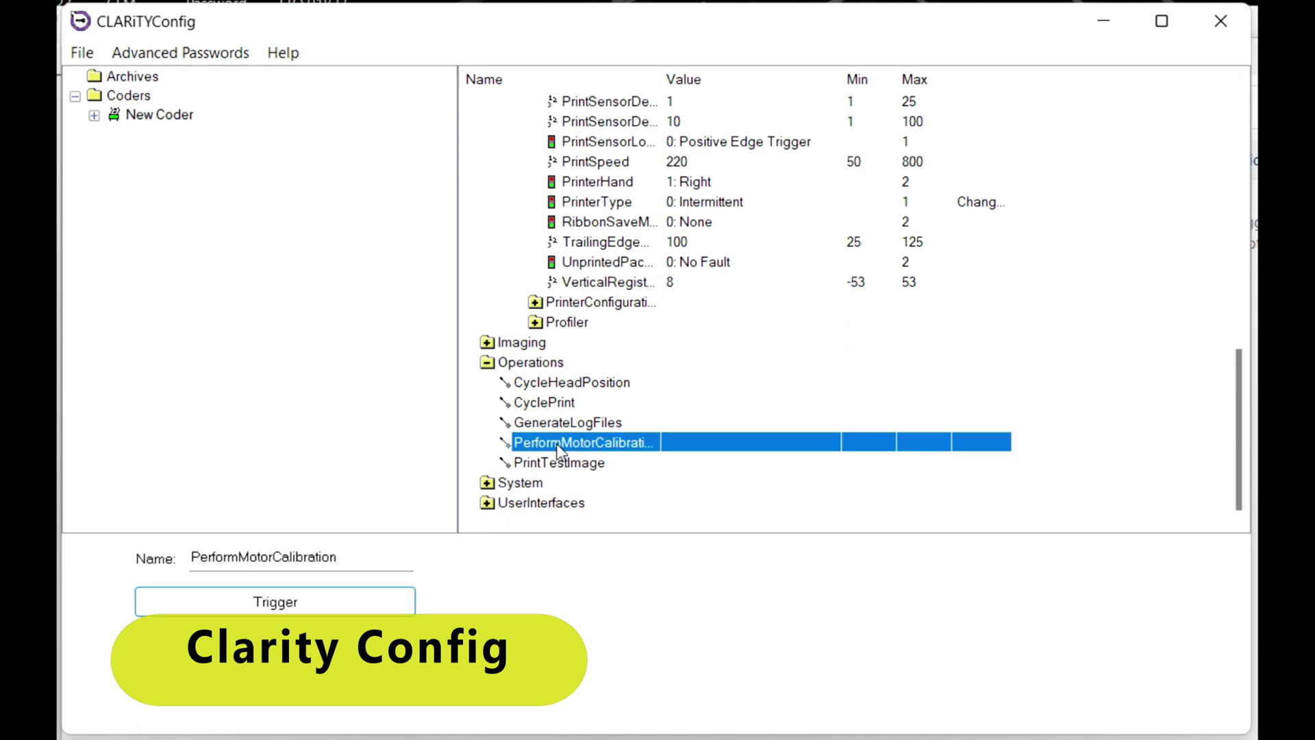
{"action": "left_click", "coordinate": [486, 362]}
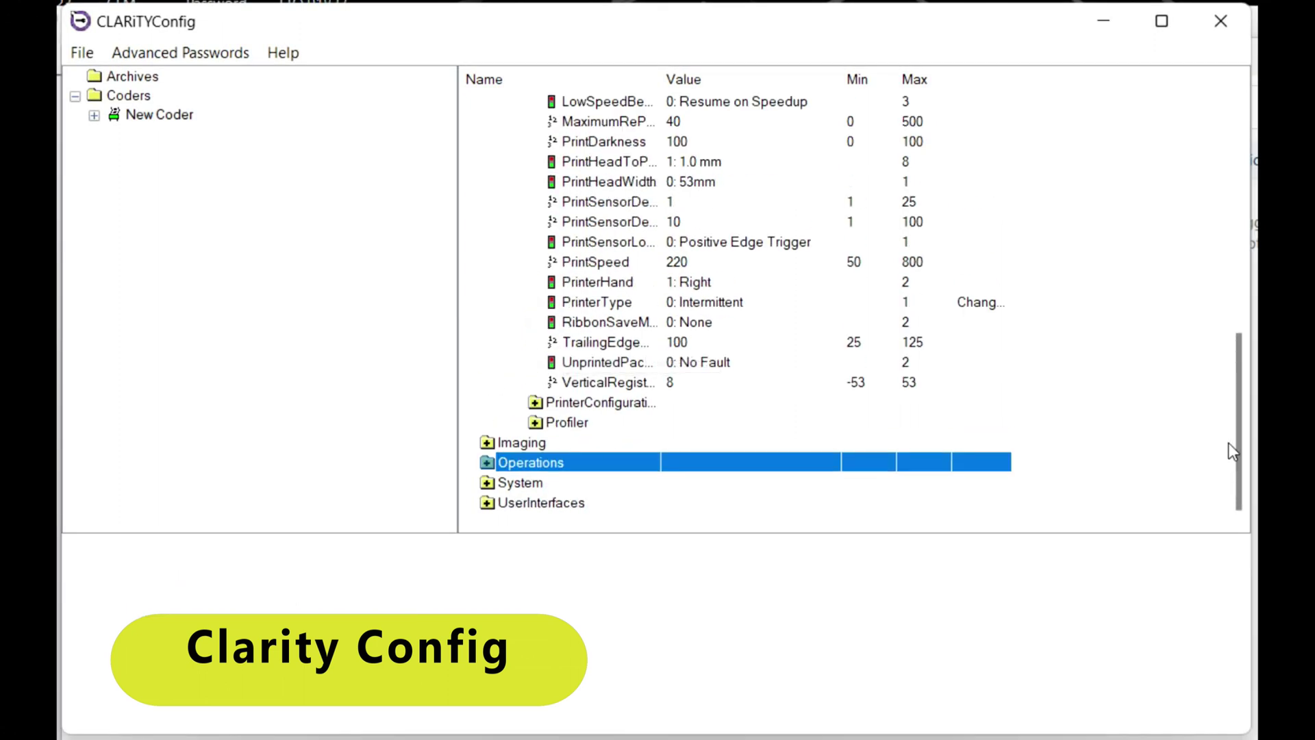
{"action": "left_click_drag", "start_coordinate": [1234, 423], "coordinate": [1253, 178]}
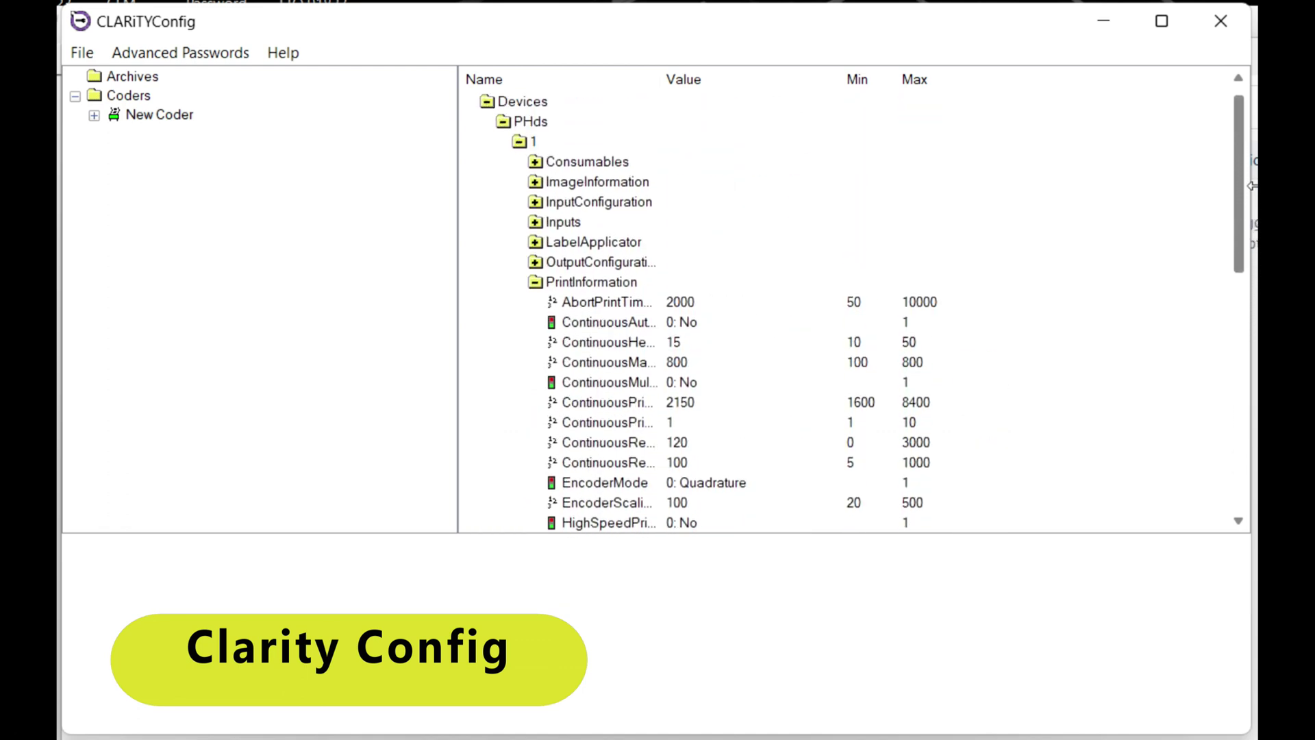
Expand the Inputs group under PHds 1, review its Encoder parameters, and collapse the Encoder subgroup again.
{"action": "left_click", "coordinate": [559, 222]}
{"action": "double_click", "coordinate": [558, 221]}
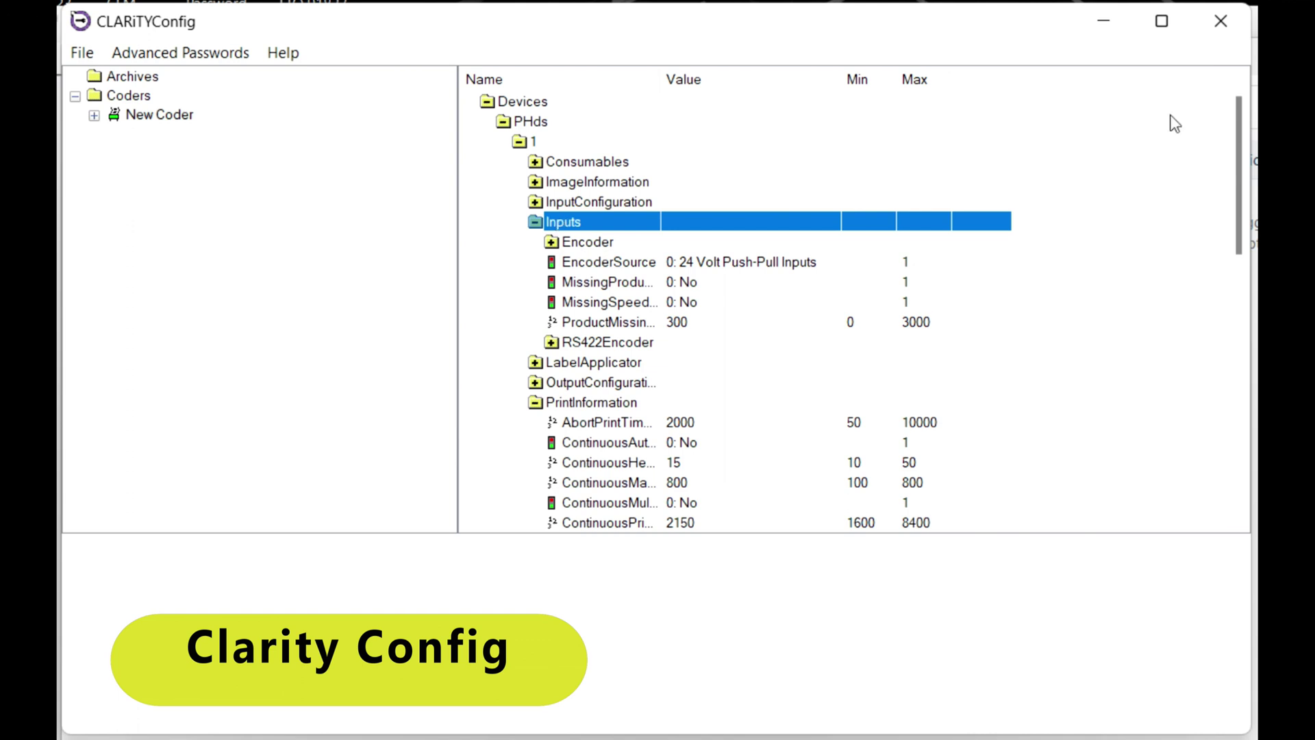
{"action": "double_click", "coordinate": [553, 242]}
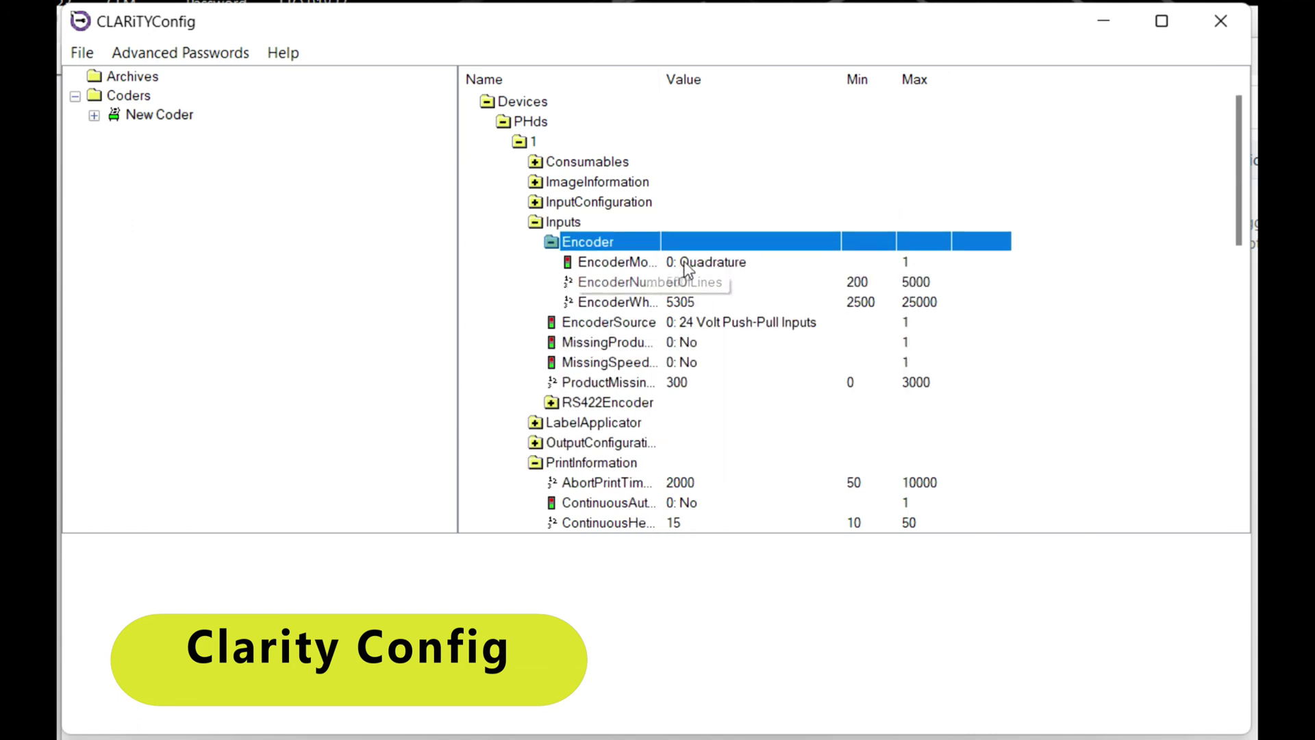
{"action": "double_click", "coordinate": [535, 221]}
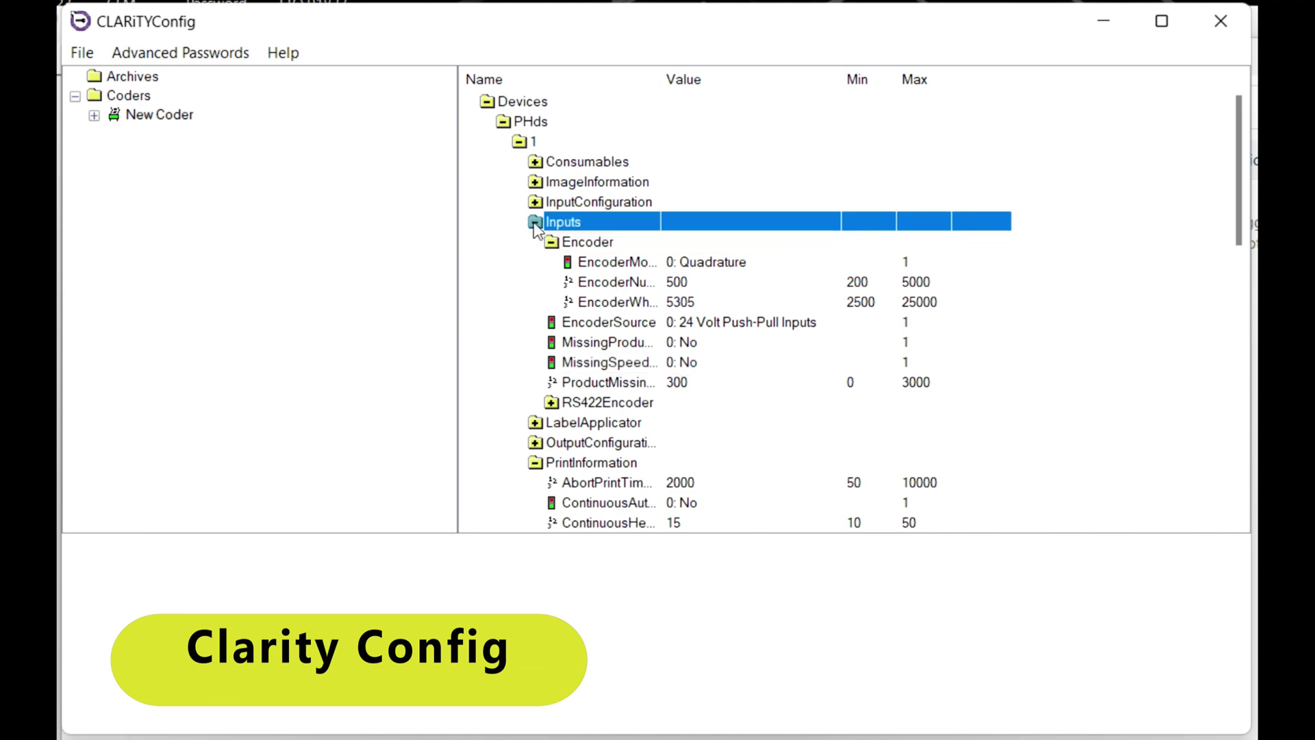
{"action": "double_click", "coordinate": [535, 222]}
{"action": "double_click", "coordinate": [553, 242]}
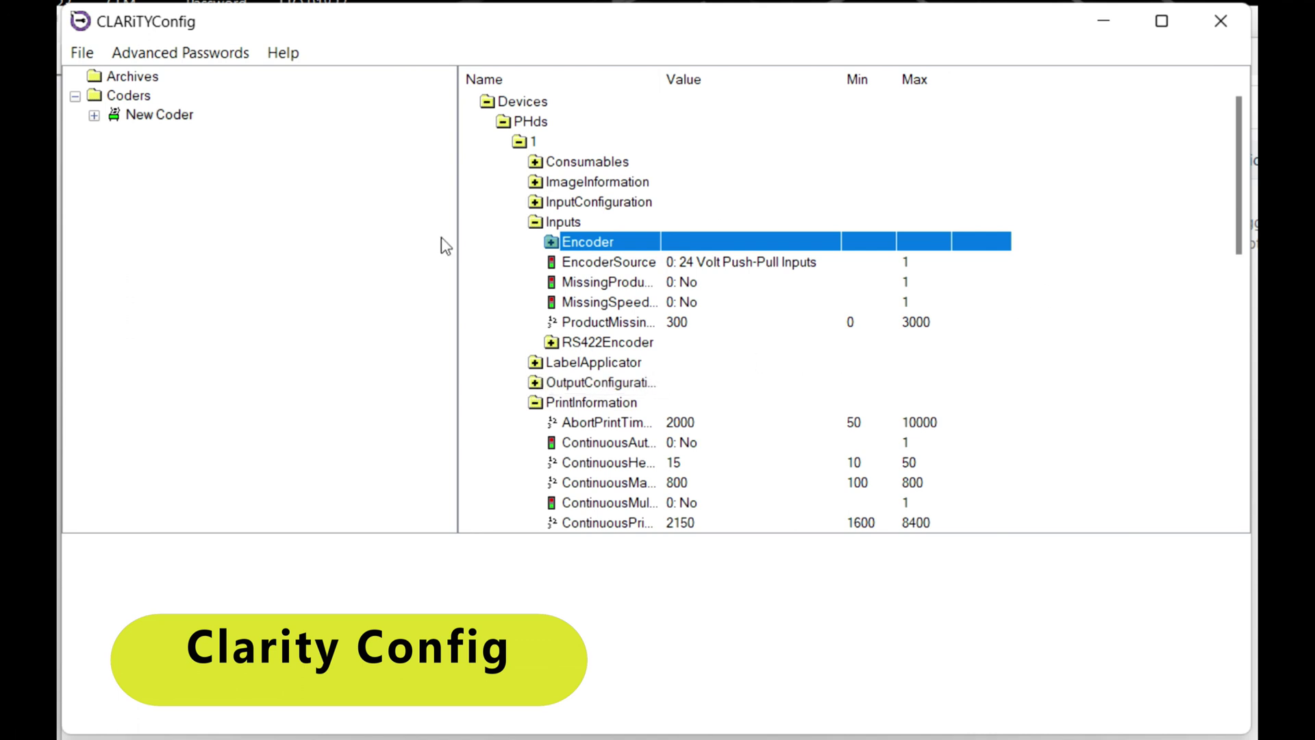
Expand OutputConfiguration and review the activation and deactivation conditions of Output1Config, Output2Config and Output3Config, then select New Coder.
{"action": "double_click", "coordinate": [566, 388]}
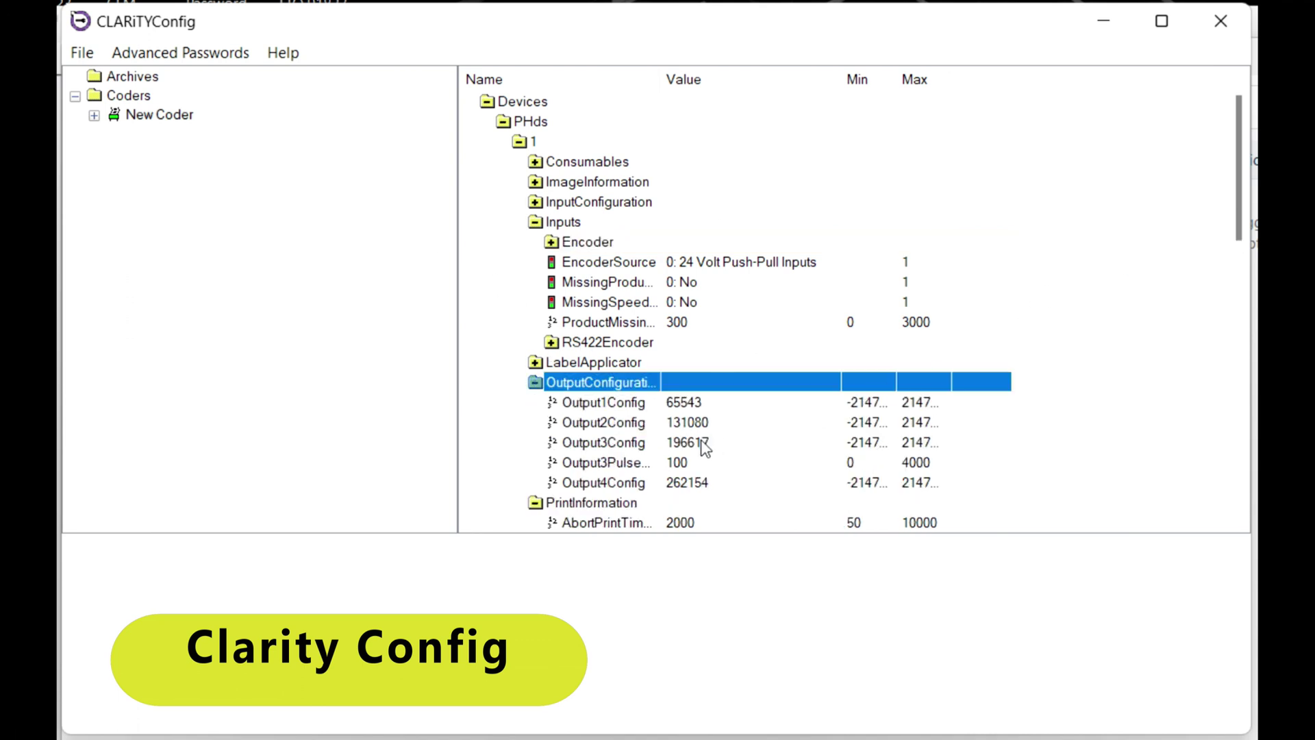
{"action": "left_click", "coordinate": [637, 411]}
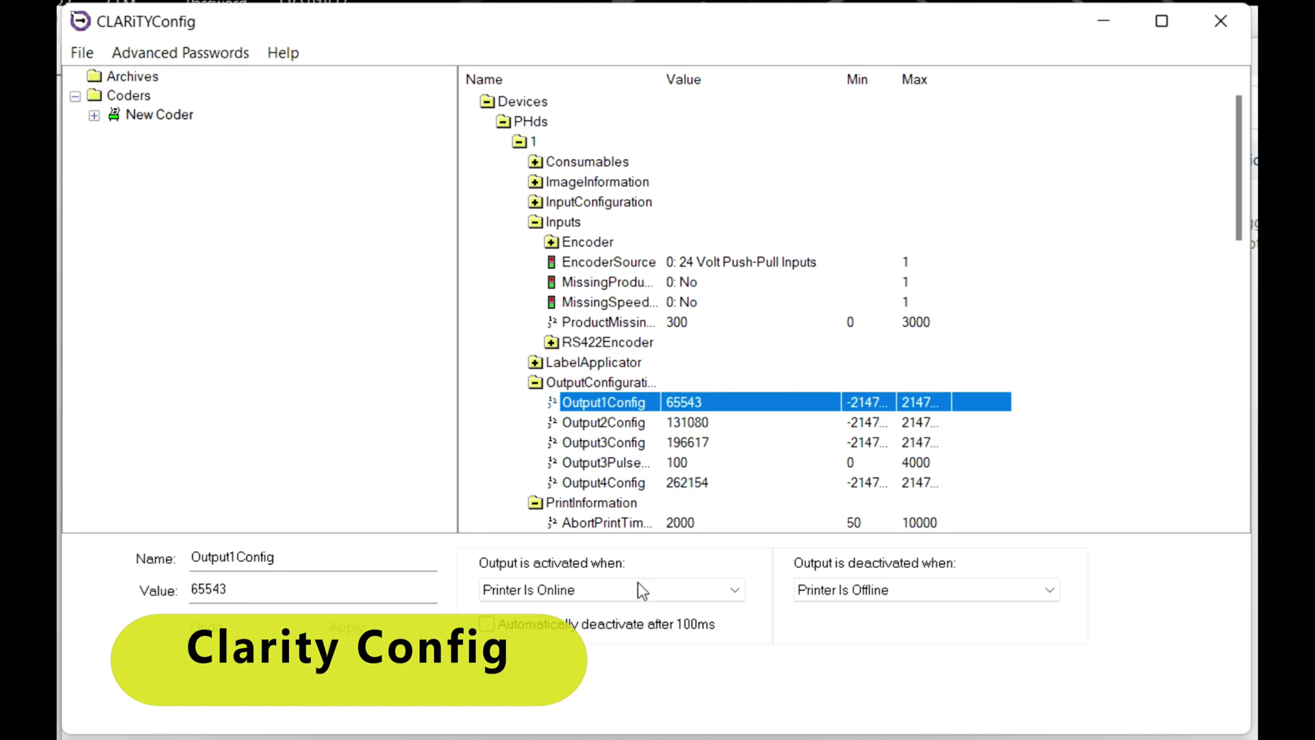
{"action": "left_click", "coordinate": [596, 431]}
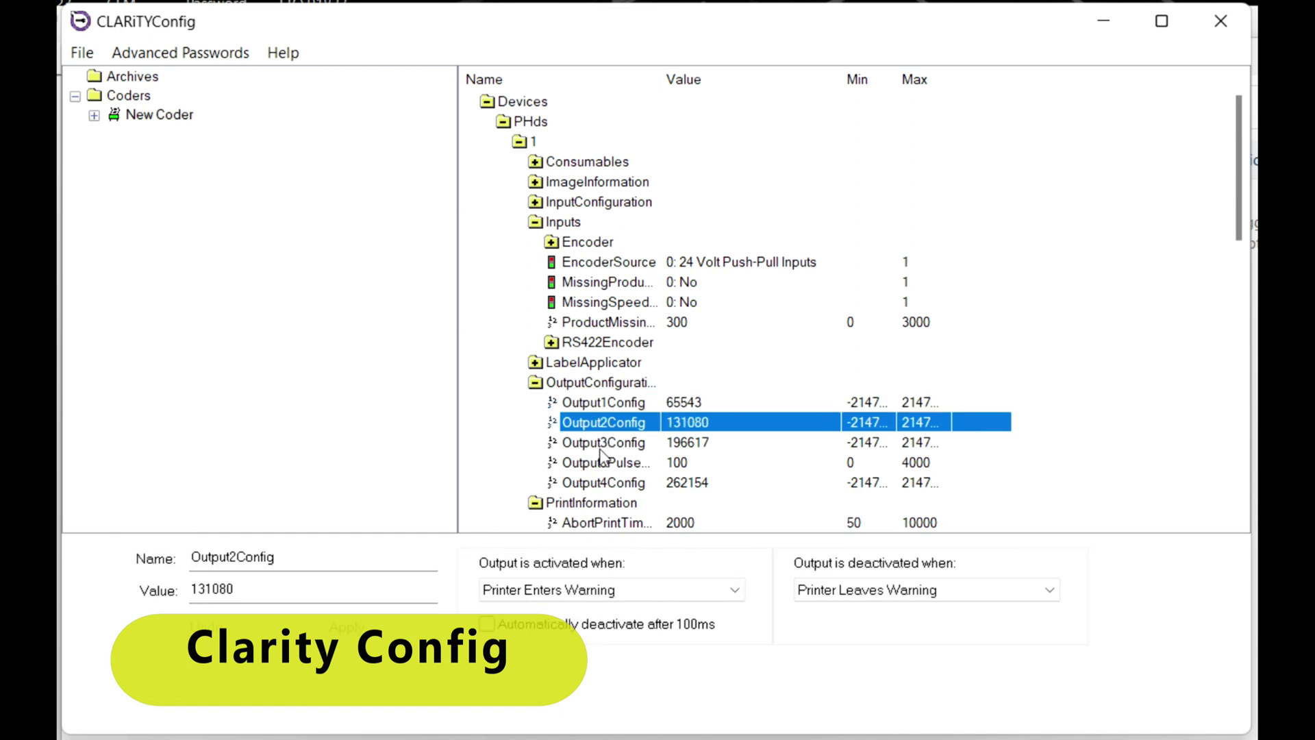
{"action": "left_click", "coordinate": [600, 447]}
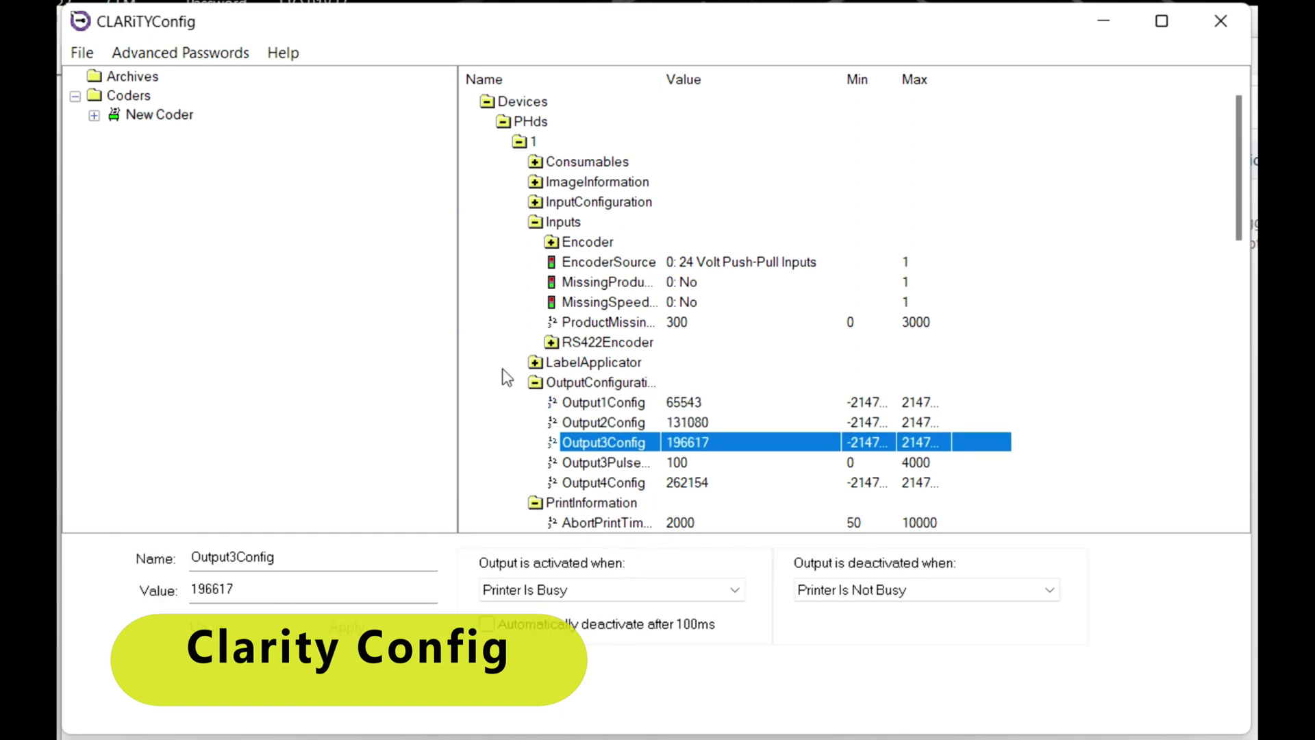
{"action": "left_click", "coordinate": [165, 117]}
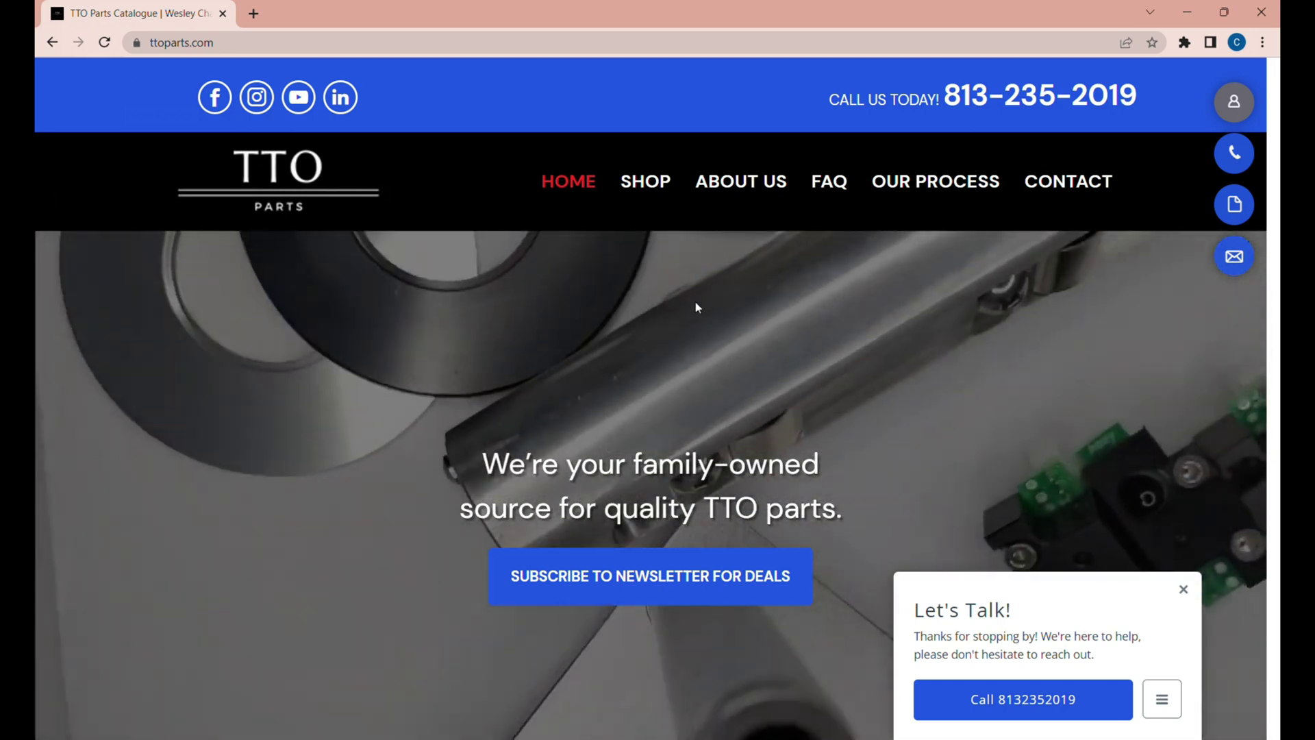
On the TTO Parts website in the browser, open the shop's Videojet collection and browse its products.
{"action": "left_click", "coordinate": [644, 182]}
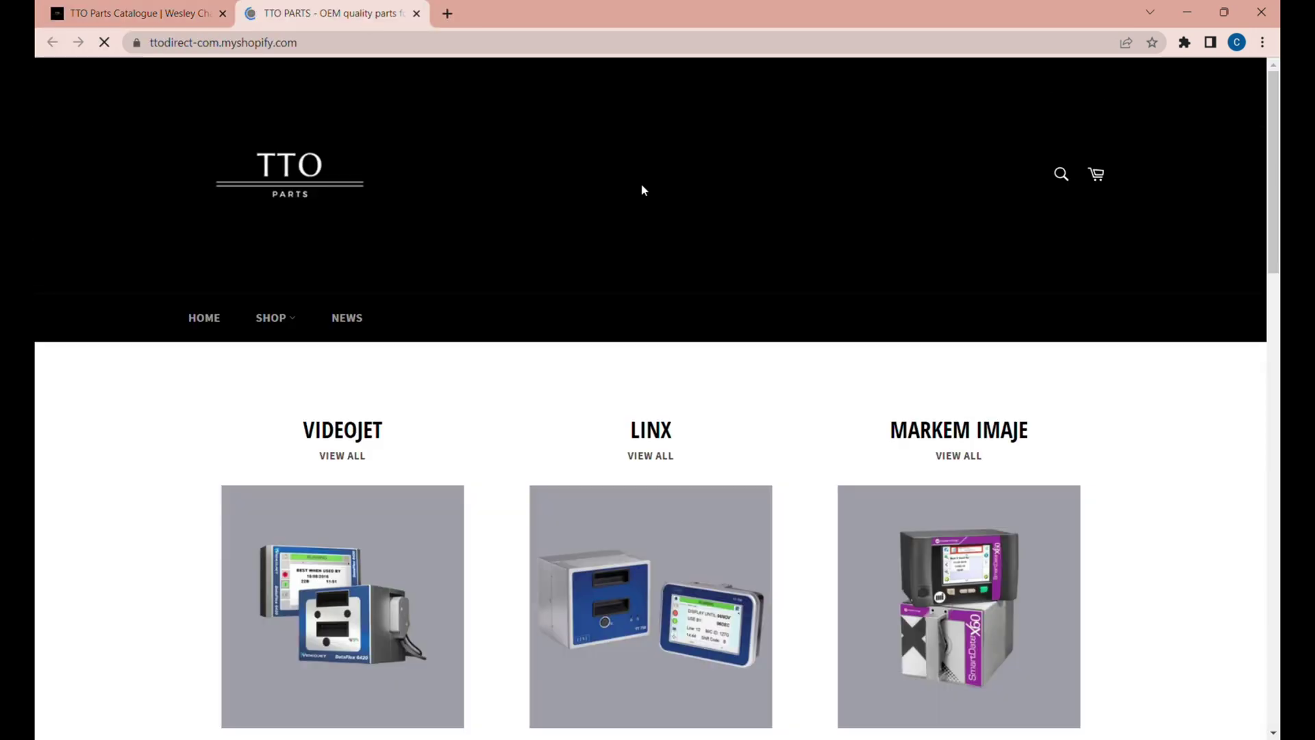
{"action": "left_click", "coordinate": [355, 457]}
{"action": "scroll", "coordinate": [798, 323], "scroll_direction": "down", "scroll_amount": 2}
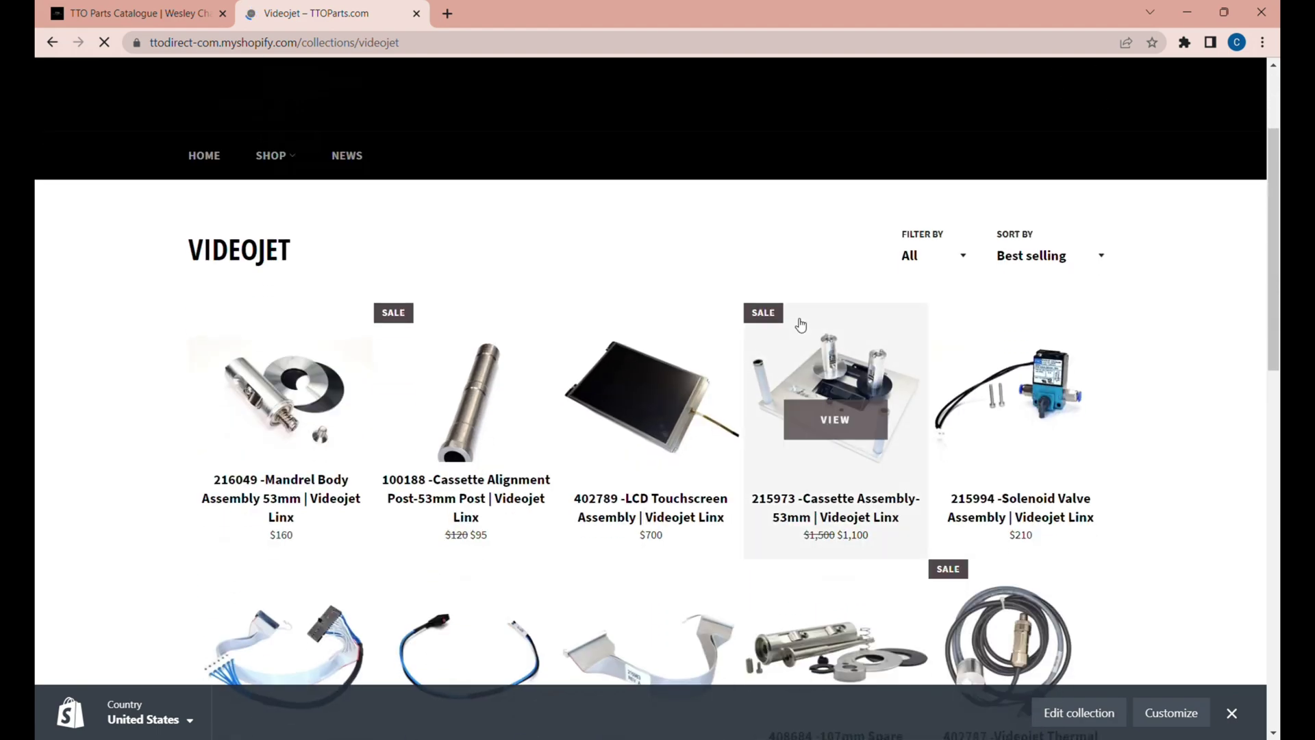
{"action": "scroll", "coordinate": [699, 302], "scroll_direction": "down", "scroll_amount": 5}
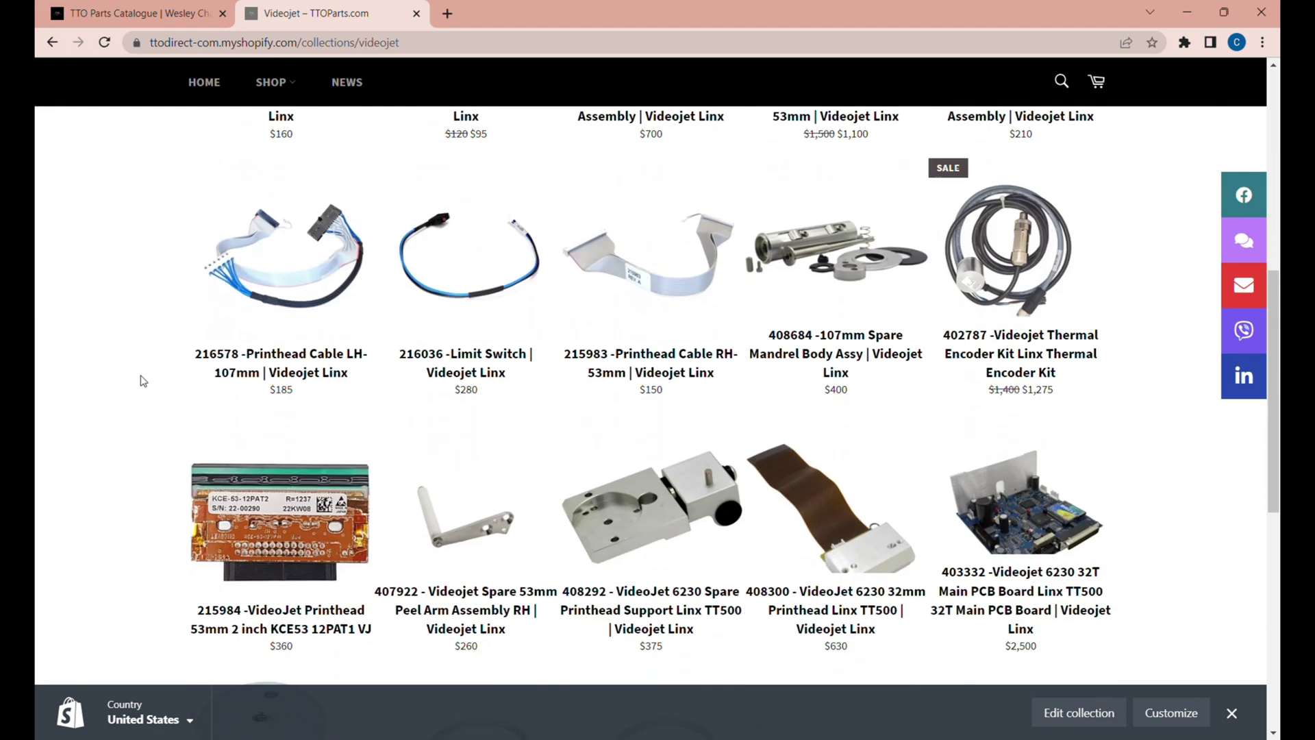
{"action": "scroll", "coordinate": [142, 378], "scroll_direction": "down", "scroll_amount": 5}
{"action": "scroll", "coordinate": [655, 541], "scroll_direction": "up", "scroll_amount": 1}
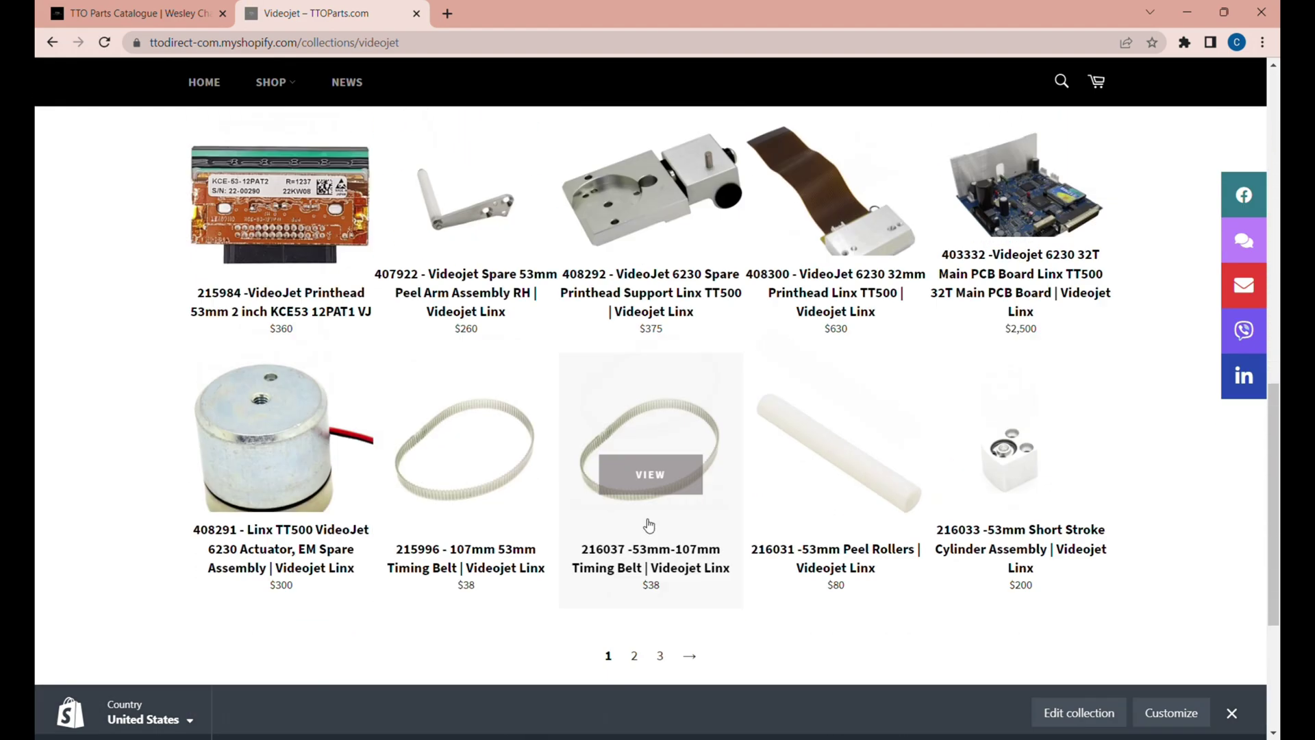
Open the 215973 Cassette Assembly-53mm product page and look through its description and related products.
{"action": "scroll", "coordinate": [649, 525], "scroll_direction": "up", "scroll_amount": 15}
{"action": "left_click", "coordinate": [835, 337]}
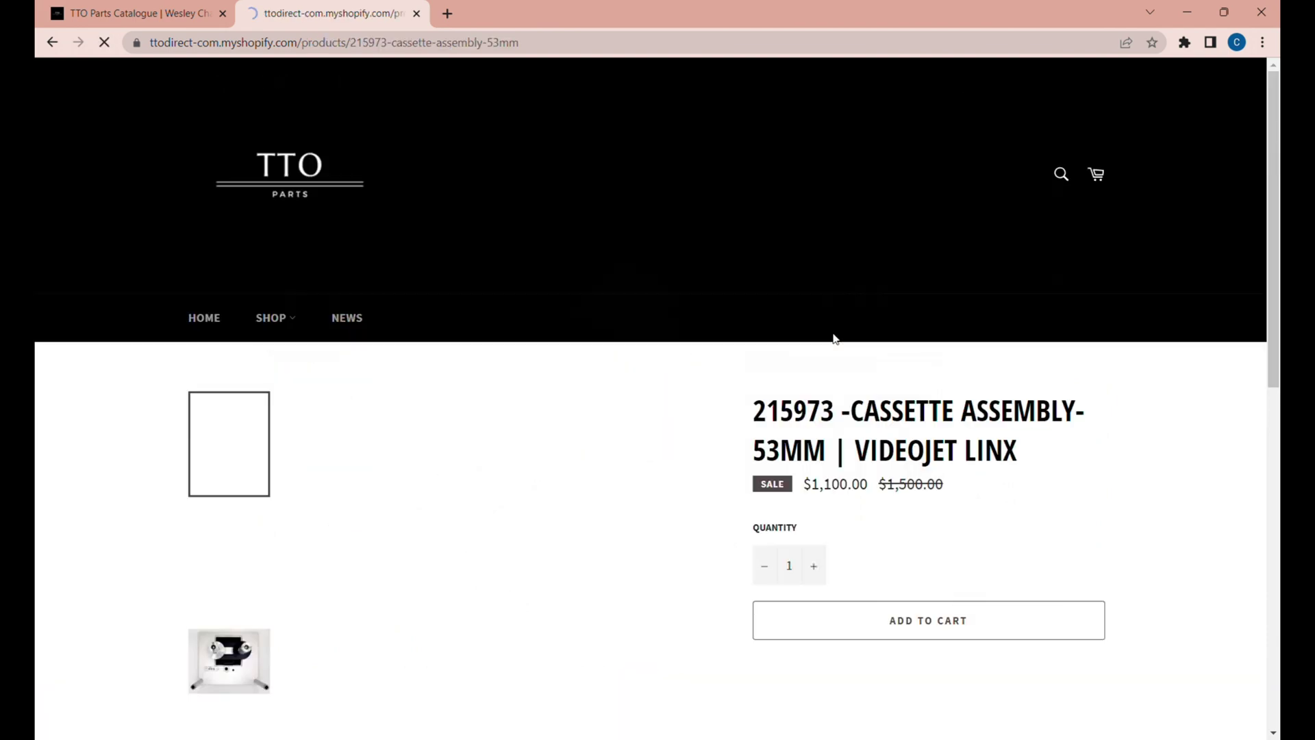
{"action": "scroll", "coordinate": [733, 445], "scroll_direction": "down", "scroll_amount": 5}
{"action": "scroll", "coordinate": [734, 444], "scroll_direction": "down", "scroll_amount": 8}
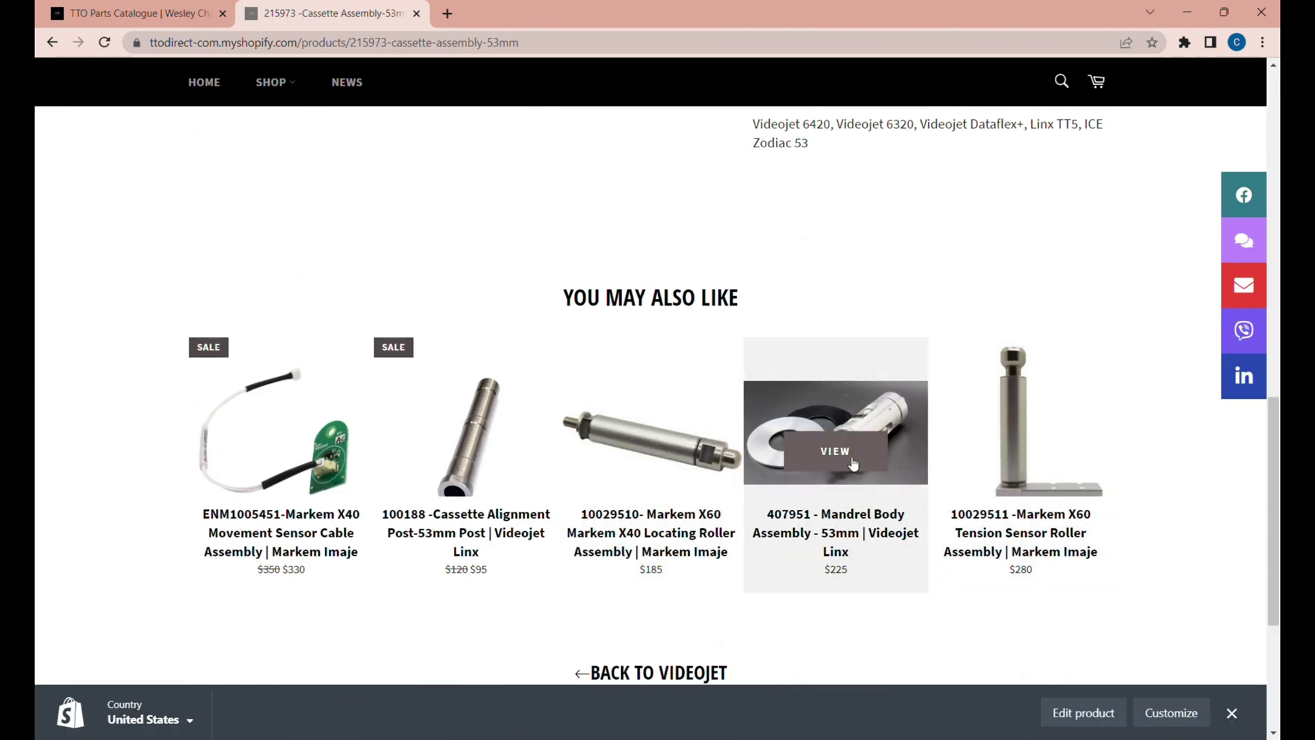
Open the related 407951 Mandrel Body Assembly - 53mm product and view its third product photo.
{"action": "left_click", "coordinate": [852, 464]}
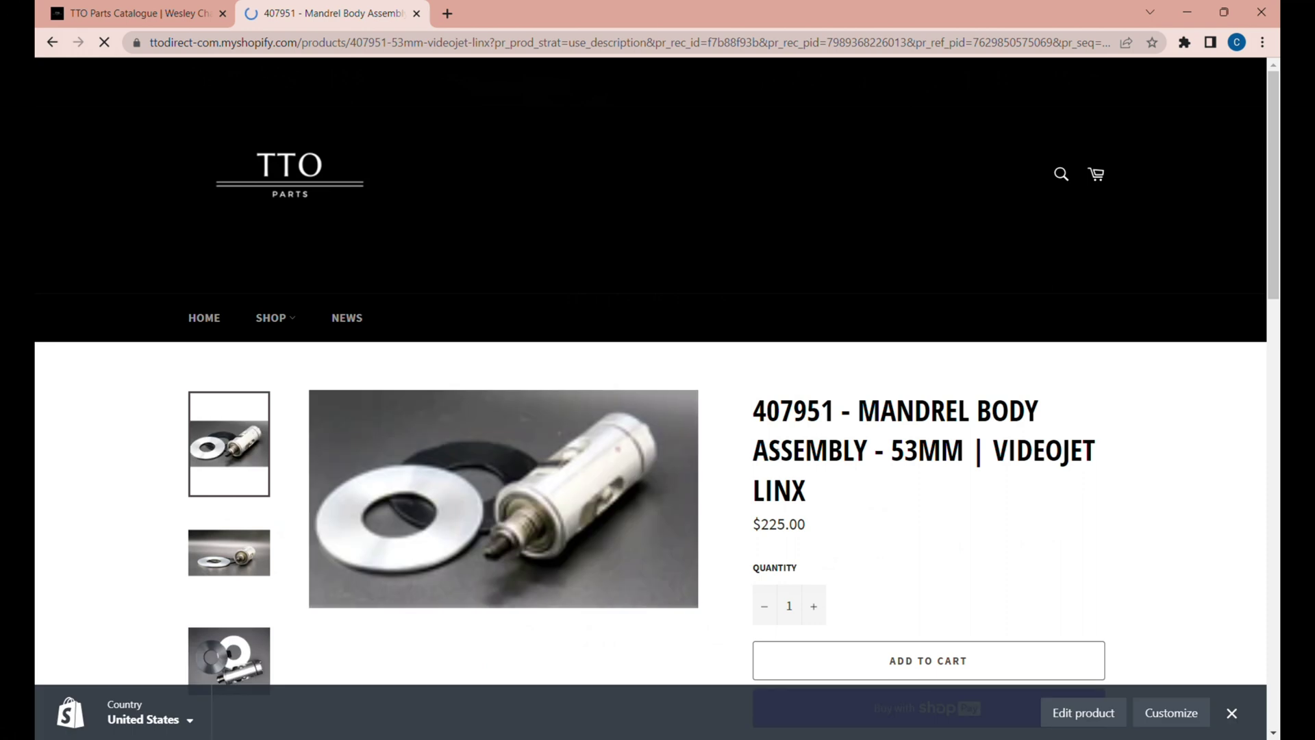
{"action": "left_click", "coordinate": [202, 590]}
{"action": "scroll", "coordinate": [205, 575], "scroll_direction": "down", "scroll_amount": 1}
{"action": "left_click", "coordinate": [220, 554]}
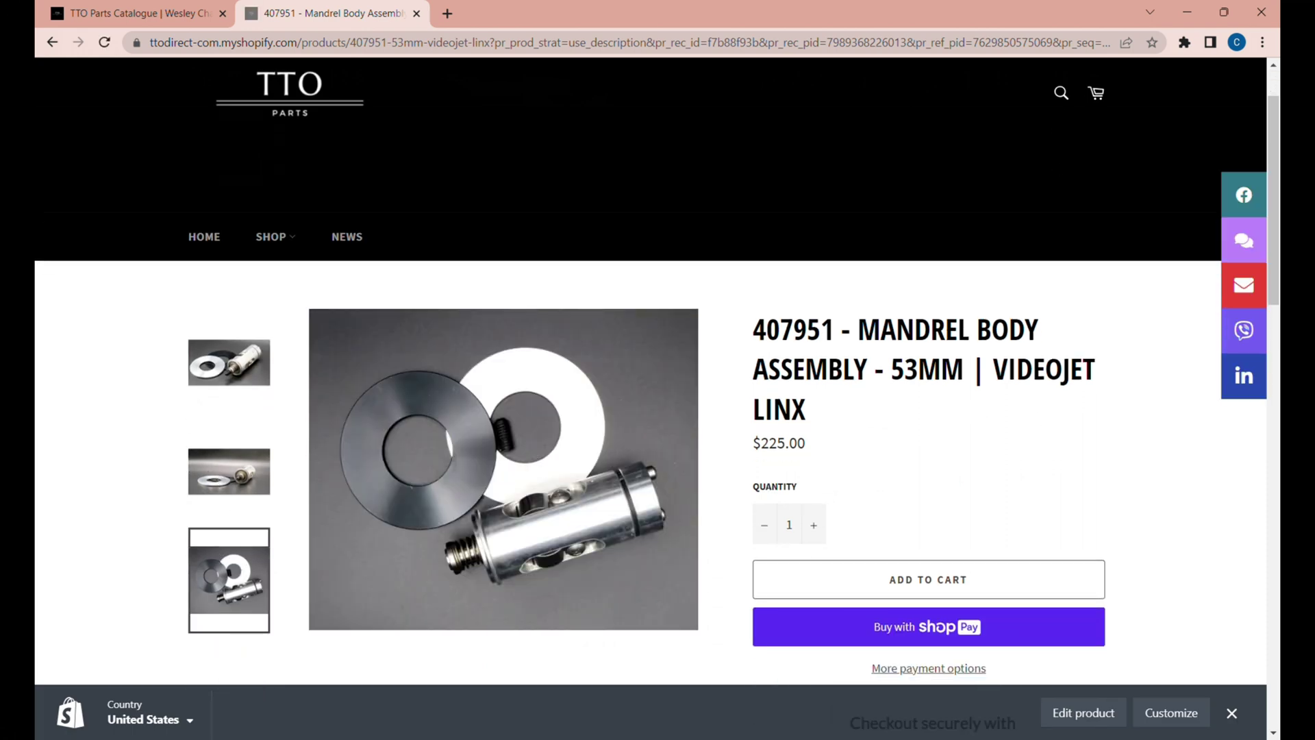